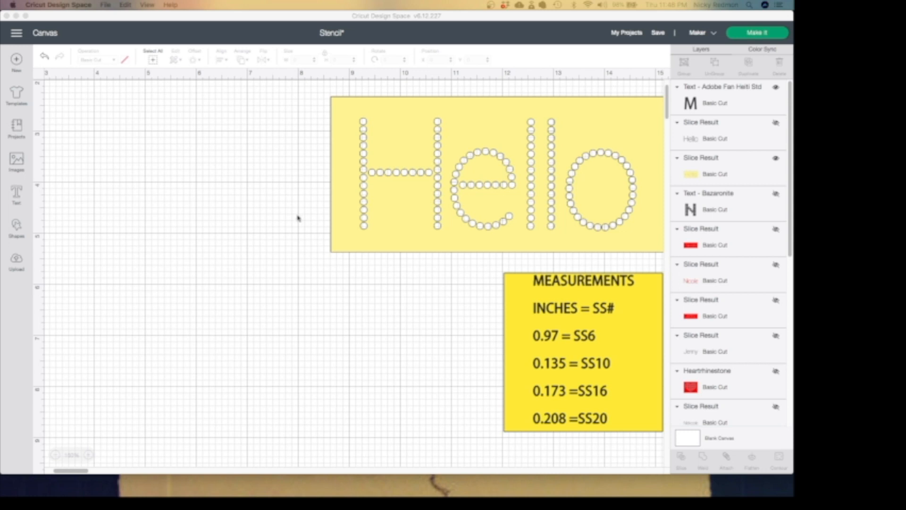
Hide the pale yellow slice result holding the dotted Hello cutouts.
left_click(383, 200)
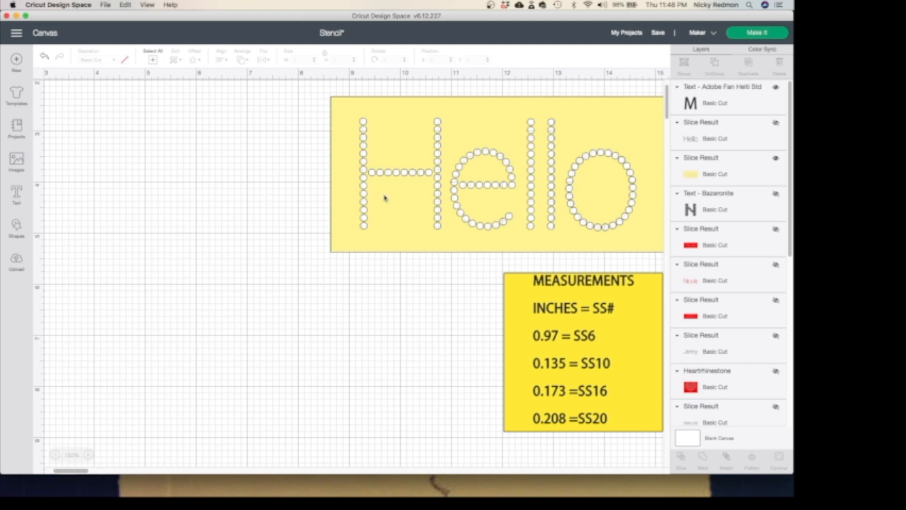
left_click(56, 454)
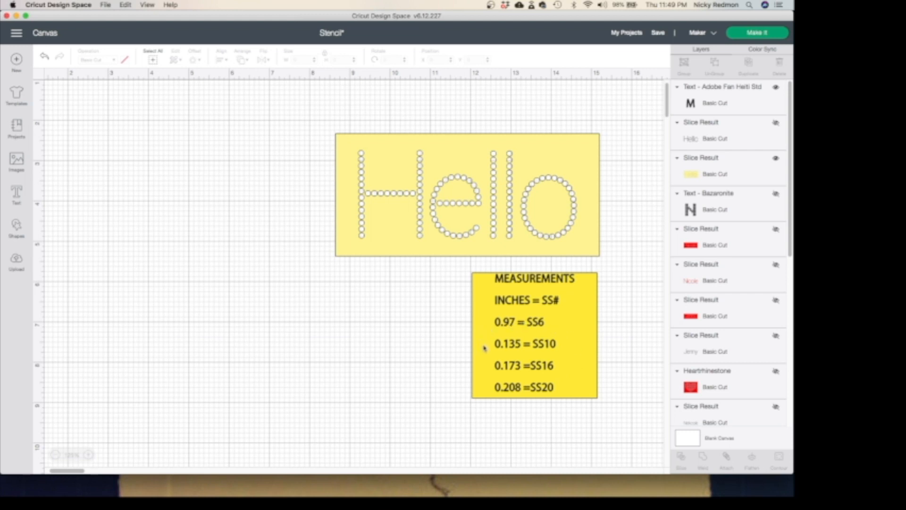
left_click(486, 242)
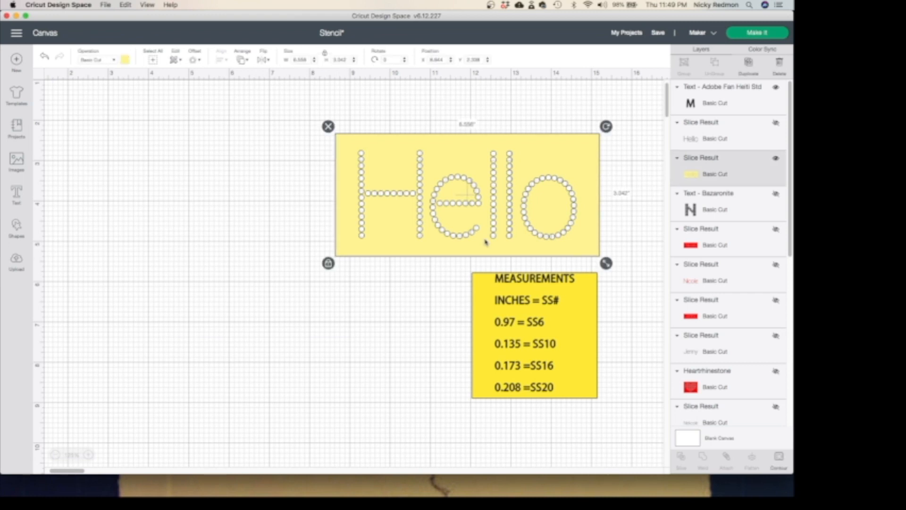
left_click(776, 159)
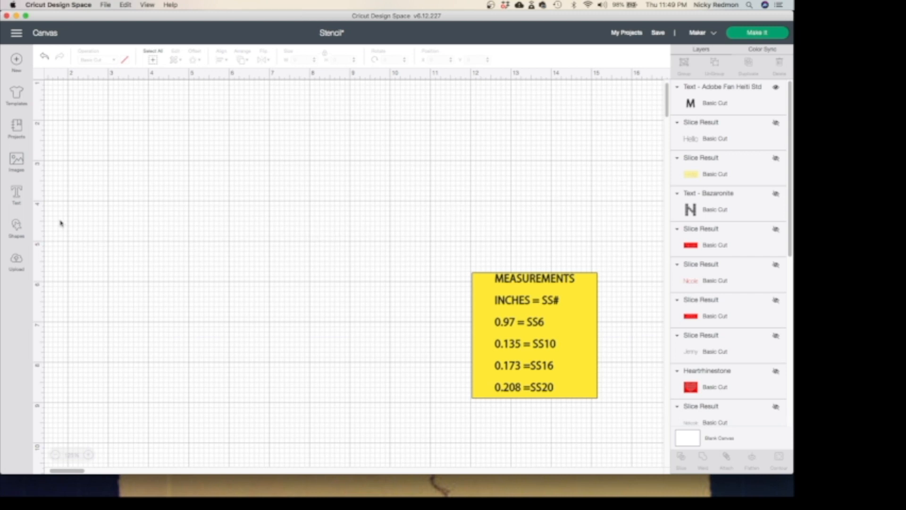
Add the text HELLO to the canvas and move it to the empty area beside the measurements card.
left_click(17, 197)
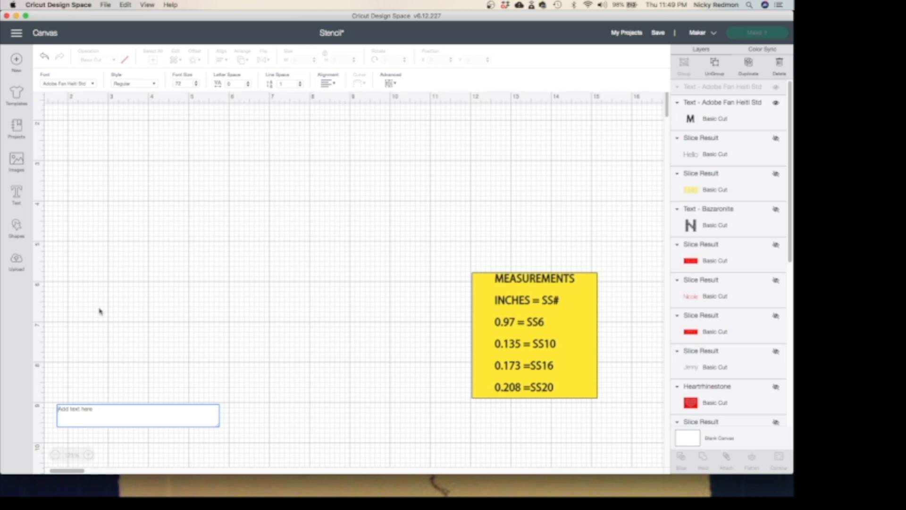
type("HELLO")
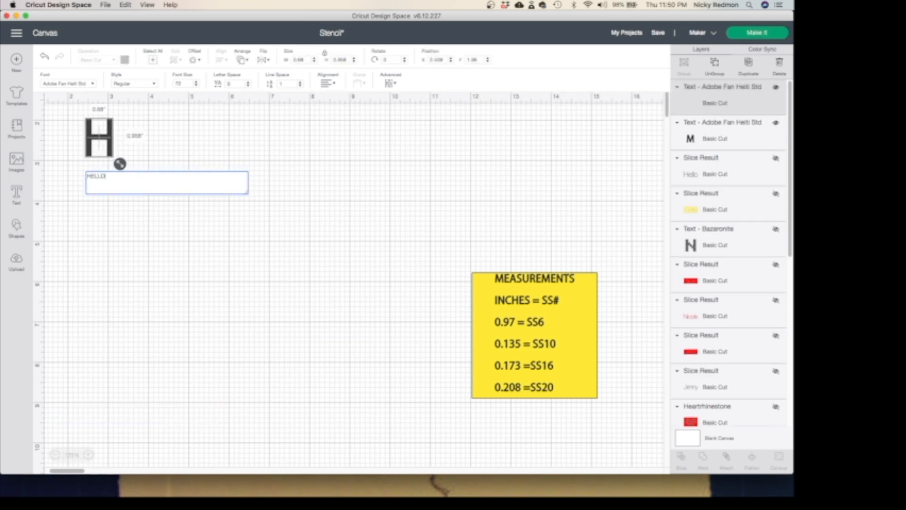
left_click(122, 302)
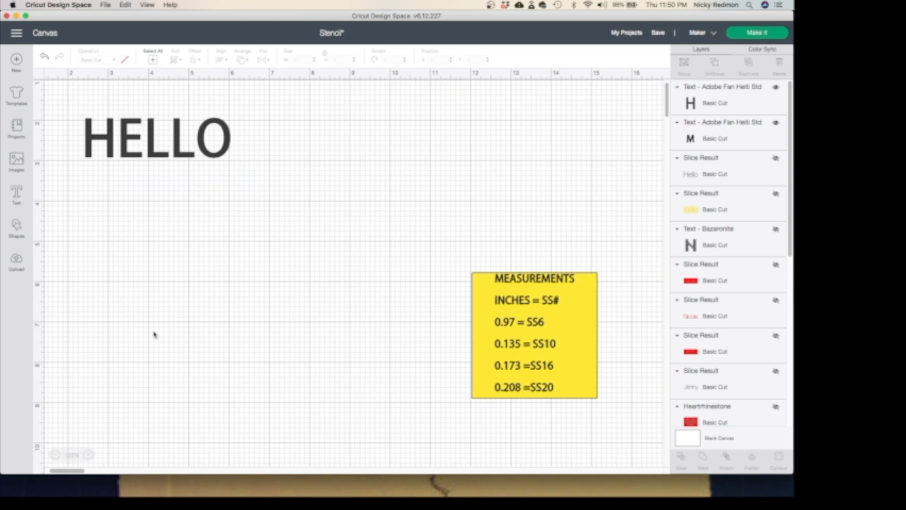
left_click_drag(178, 167, 194, 307)
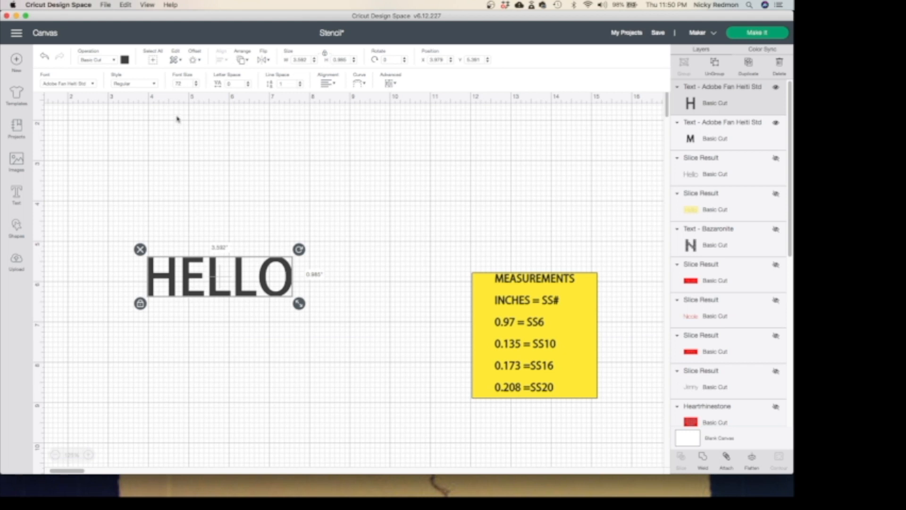
Set the HELLO text's font size to 25.
left_click(196, 86)
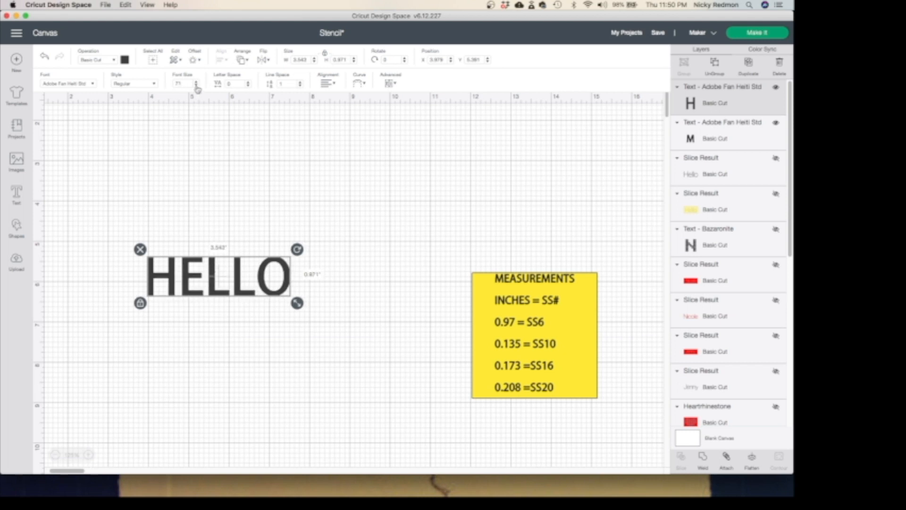
double_click(180, 84)
type("25")
key("Return")
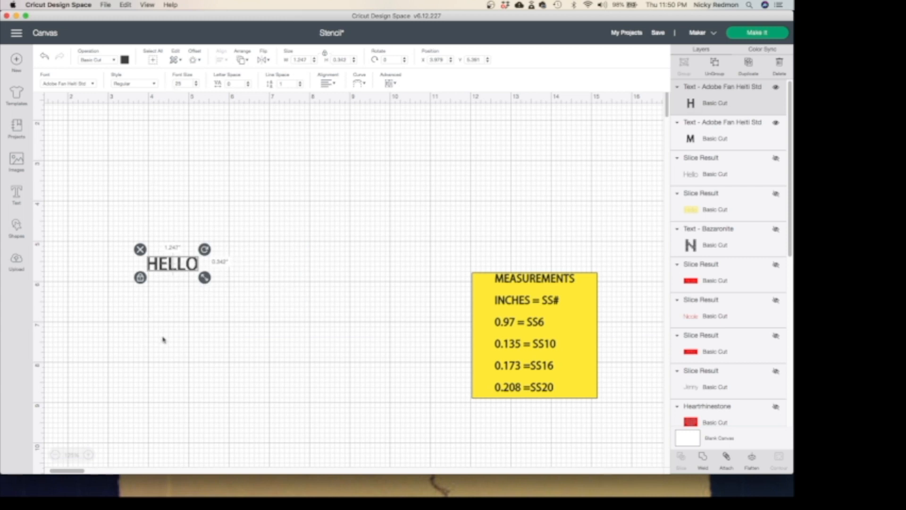
left_click(161, 292)
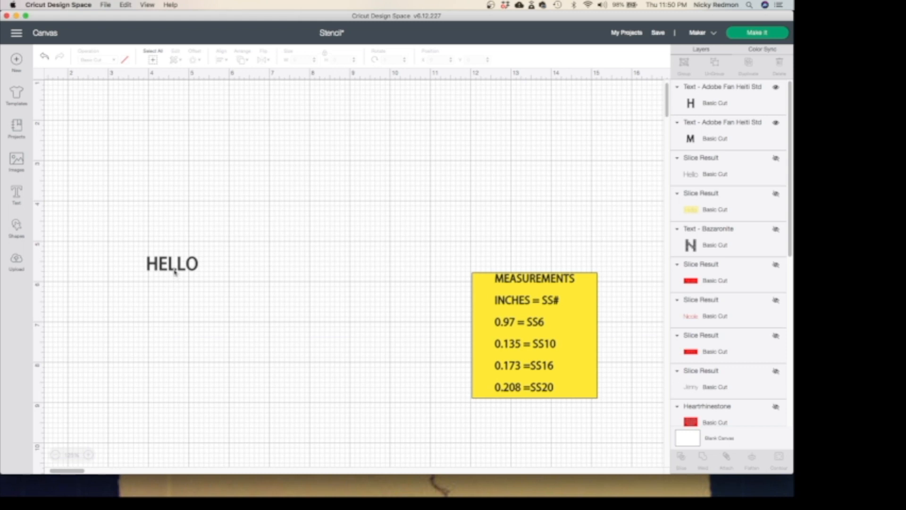
Set the HELLO text's font size to 70.
left_click(175, 269)
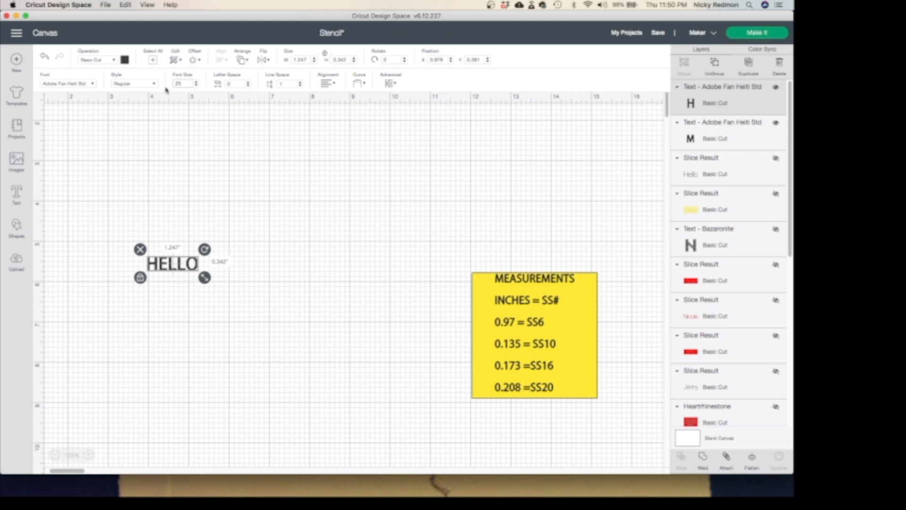
key("BackSpace")
key("BackSpace")
type("75")
key("Return")
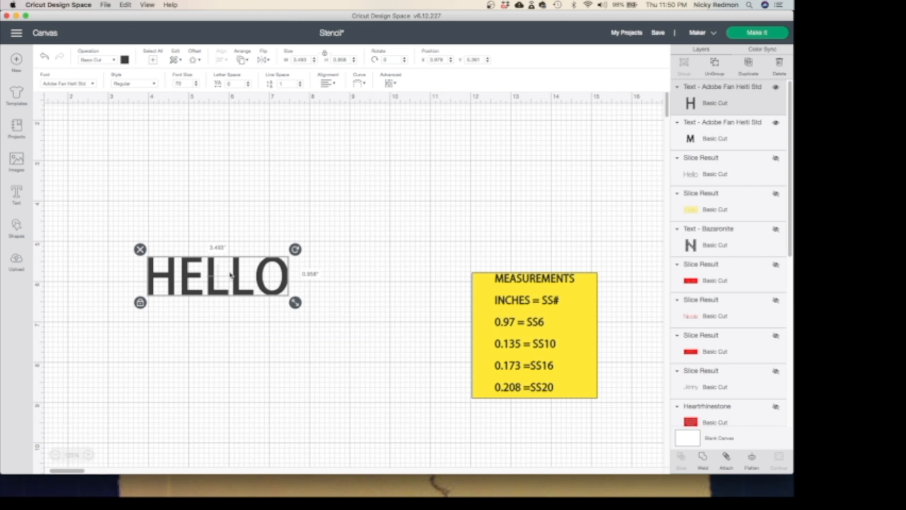
left_click(244, 336)
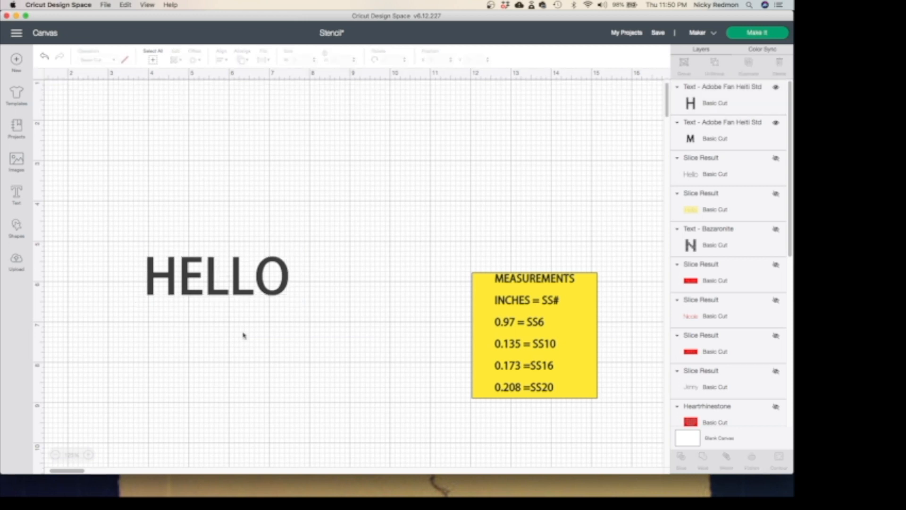
Search the fonts for TRW and change the HELLO text to TRW Clean Stone.
left_click(226, 293)
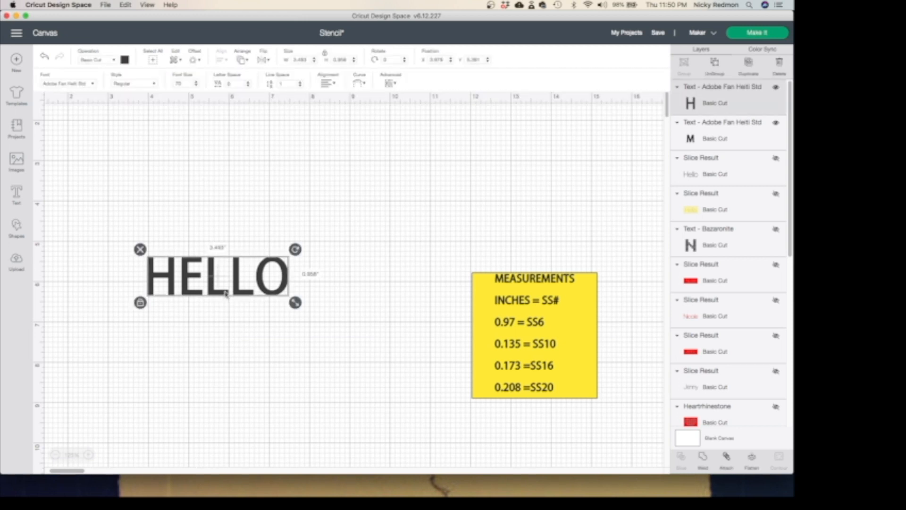
left_click(92, 85)
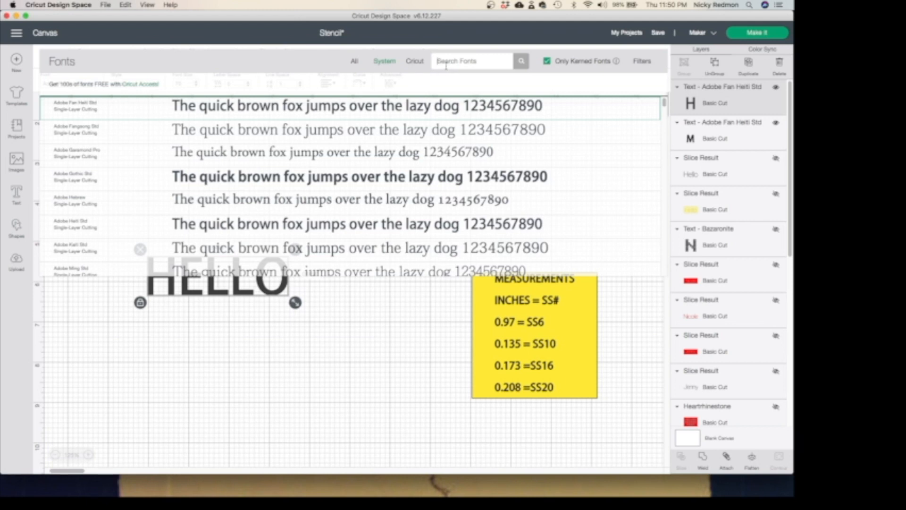
left_click(446, 66)
type("TRW")
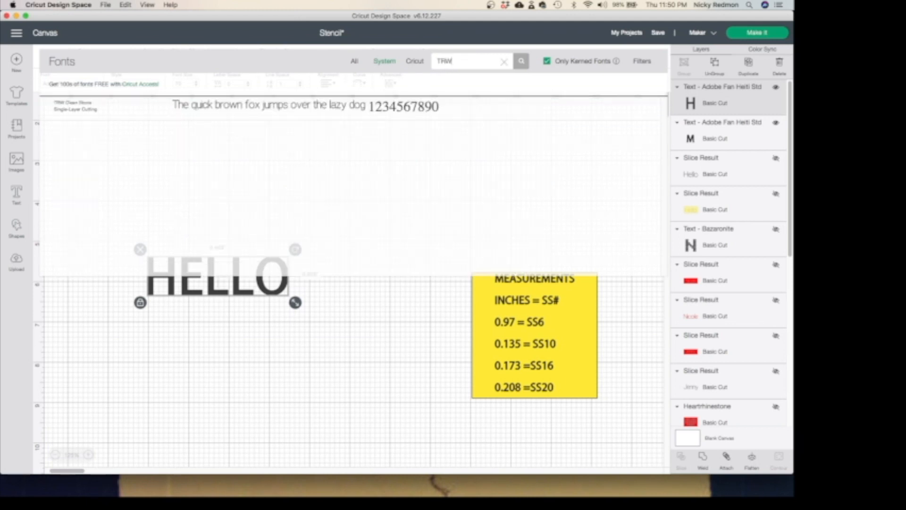
left_click(189, 109)
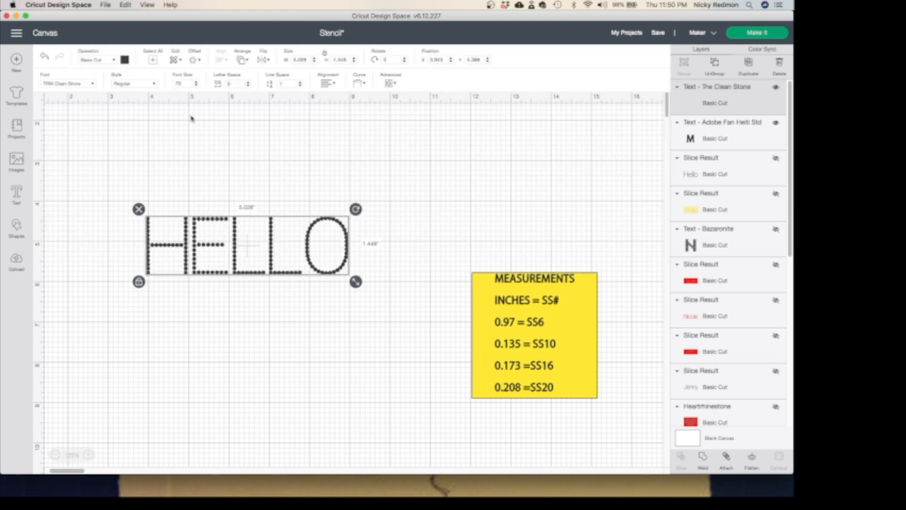
left_click(203, 298)
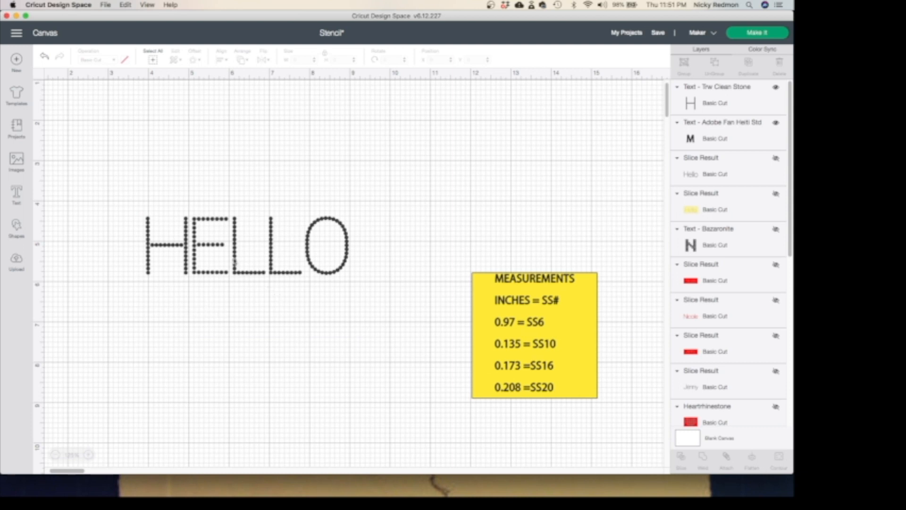
Weld the dotted HELLO text and hide all its contours except a single dot at the lower end of the H.
left_click(235, 261)
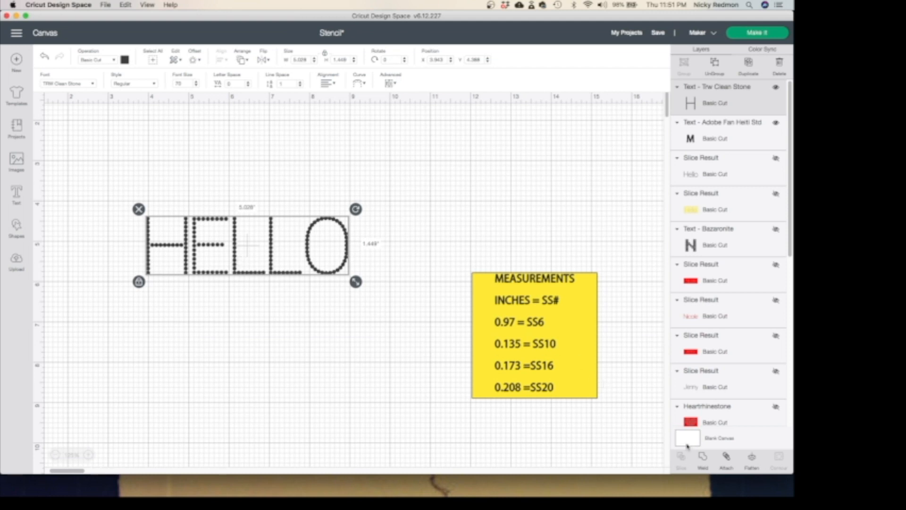
left_click(706, 460)
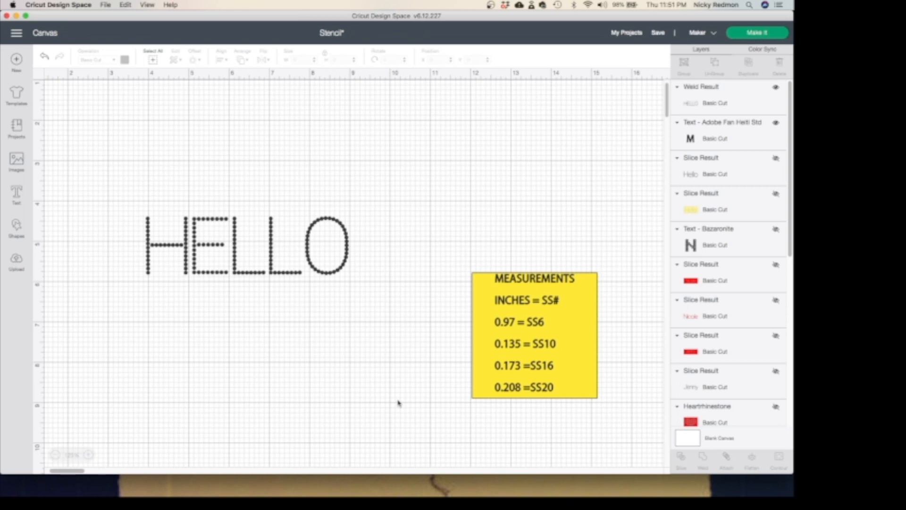
left_click(186, 276)
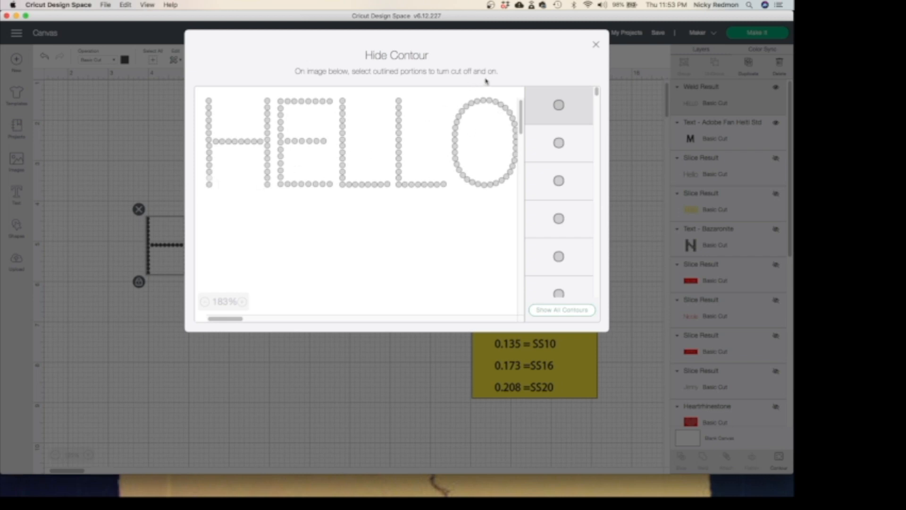
left_click(595, 46)
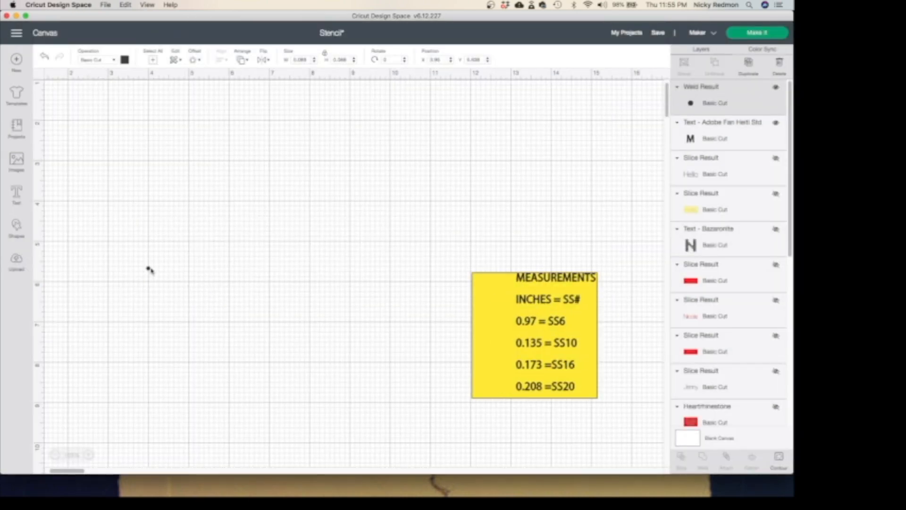
Resize the single dot to 0.135 inches wide and 0.135 inches high, and lock its proportions.
left_click(149, 270)
left_click(149, 270)
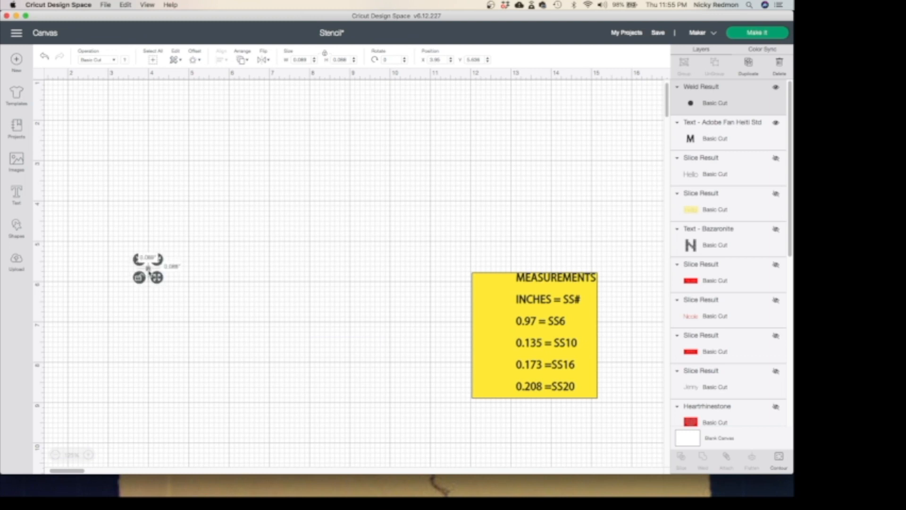
double_click(295, 60)
type("0")
key("Tab")
type("0")
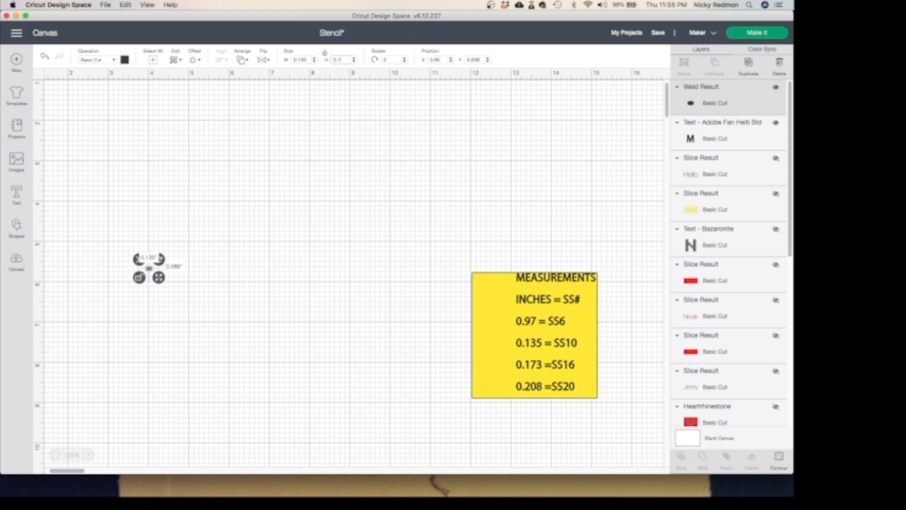
key("Return")
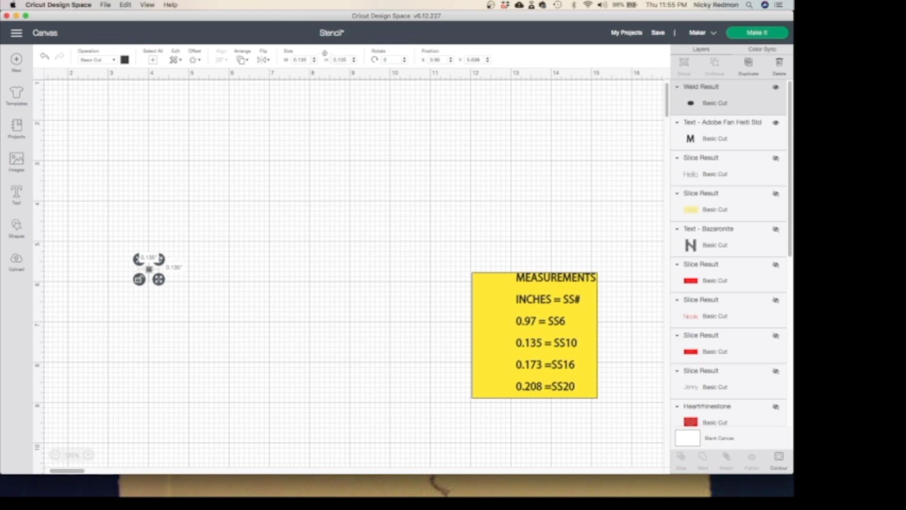
left_click(140, 280)
left_click(153, 291)
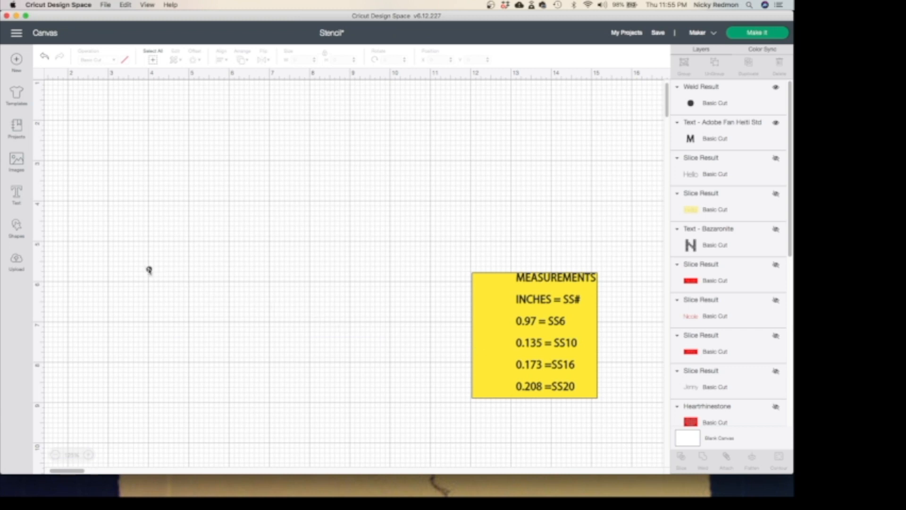
Show all contours of the resized dot again to bring back the complete HELLO design at the new scale.
left_click(149, 270)
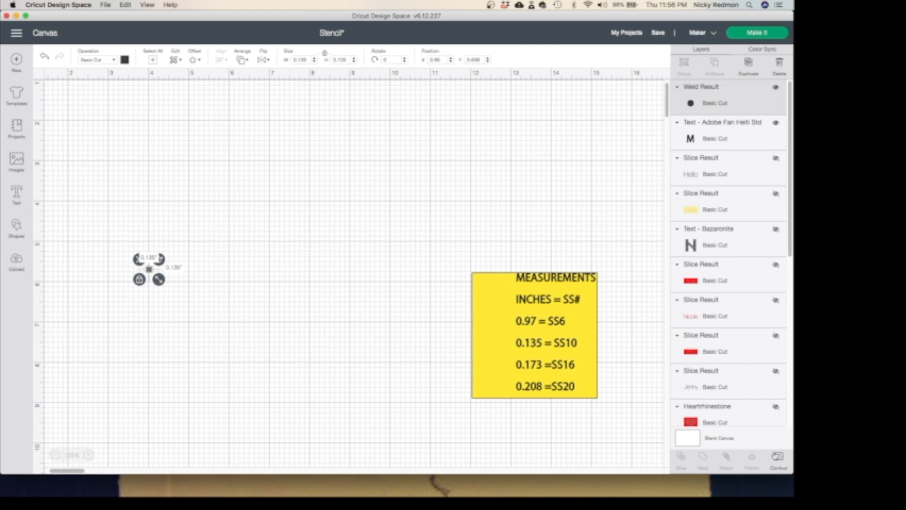
left_click(775, 455)
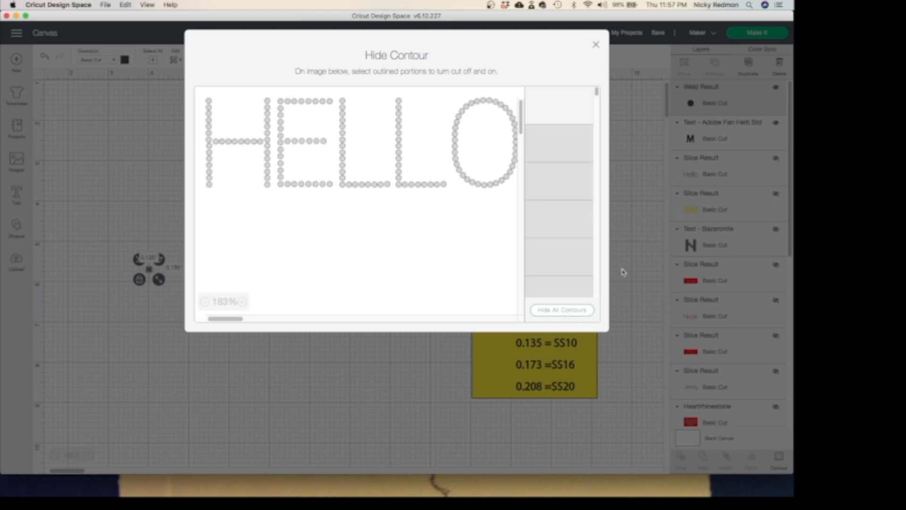
left_click(596, 44)
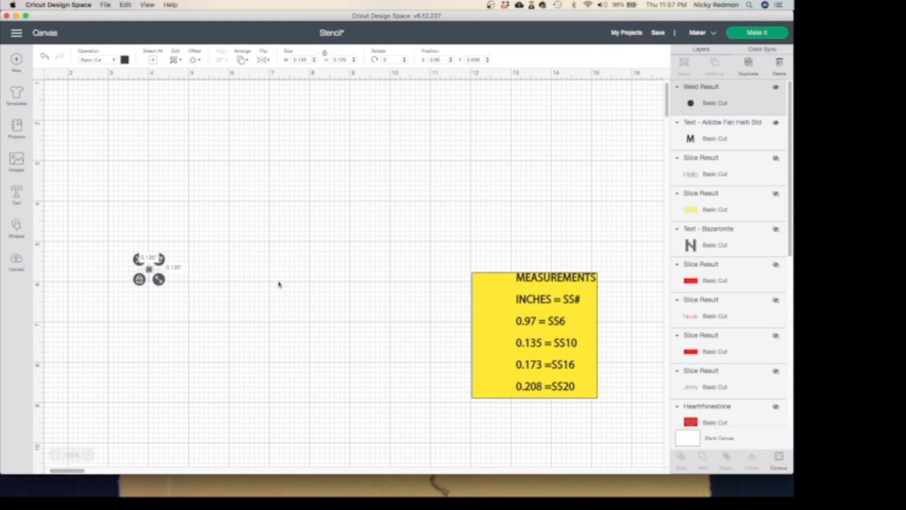
key("super+z")
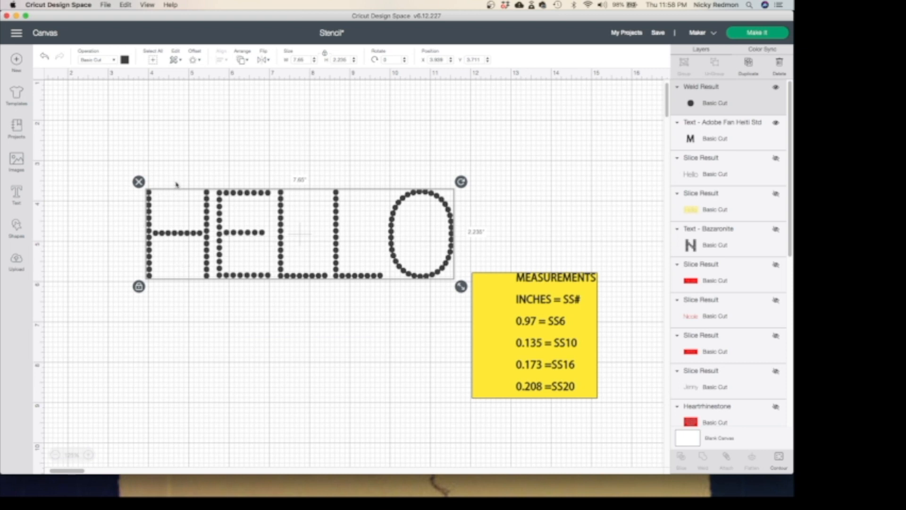
Insert a square shape and unlock its proportions.
left_click(16, 226)
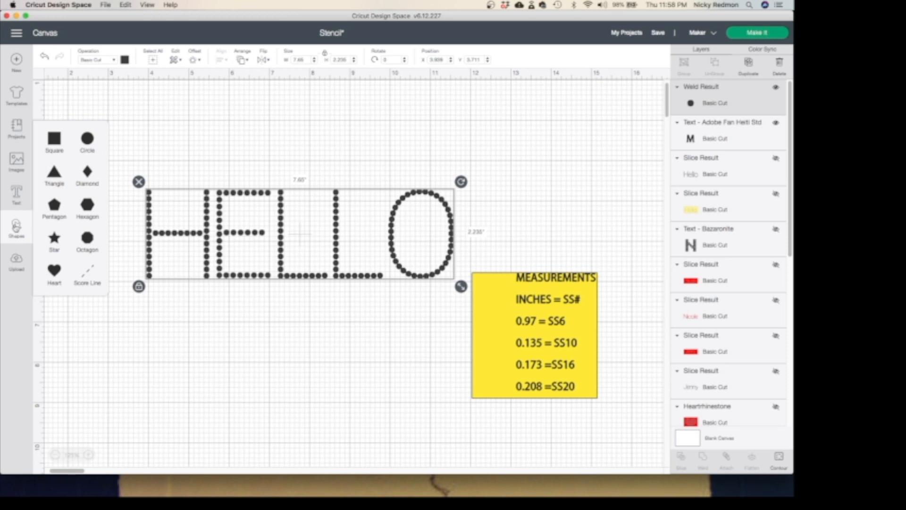
left_click(53, 148)
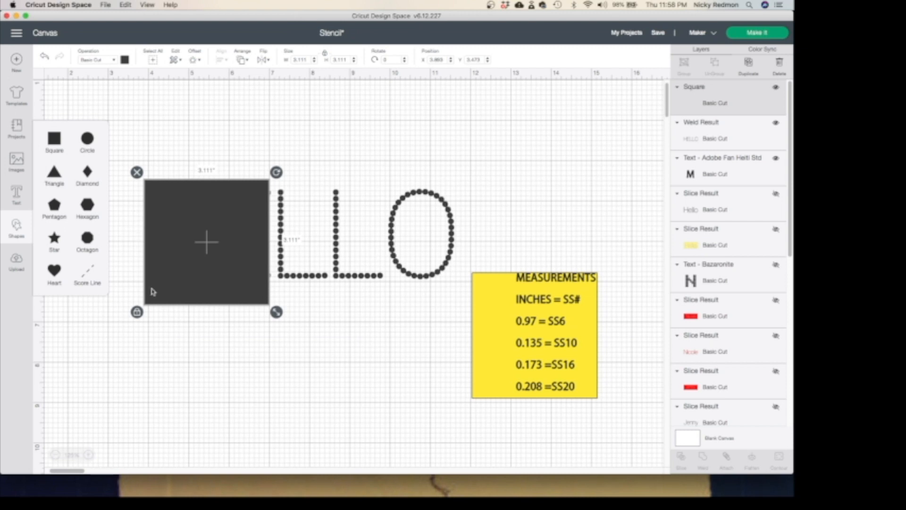
left_click(168, 289)
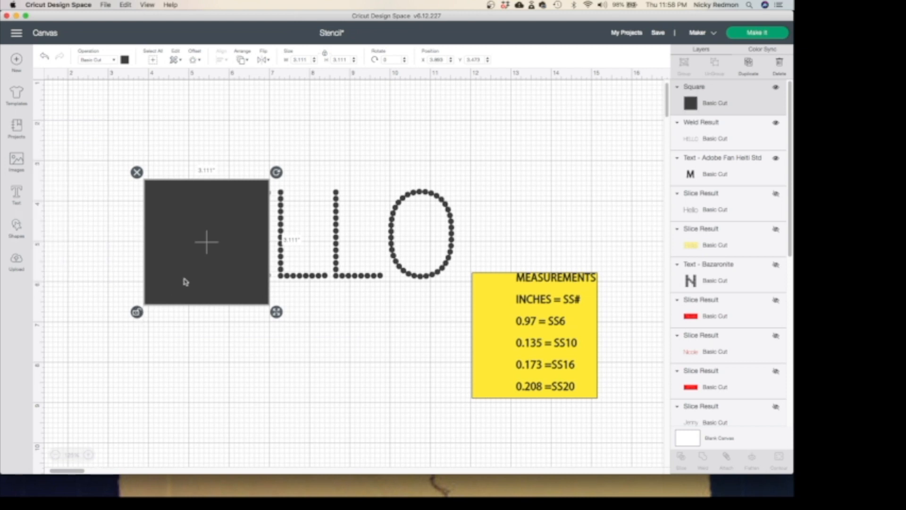
Move the square left over the canvas edge and shift the HELLO design left so its H lies under the square.
left_click_drag(184, 281, 85, 274)
left_click_drag(220, 257, 176, 257)
left_click(163, 289)
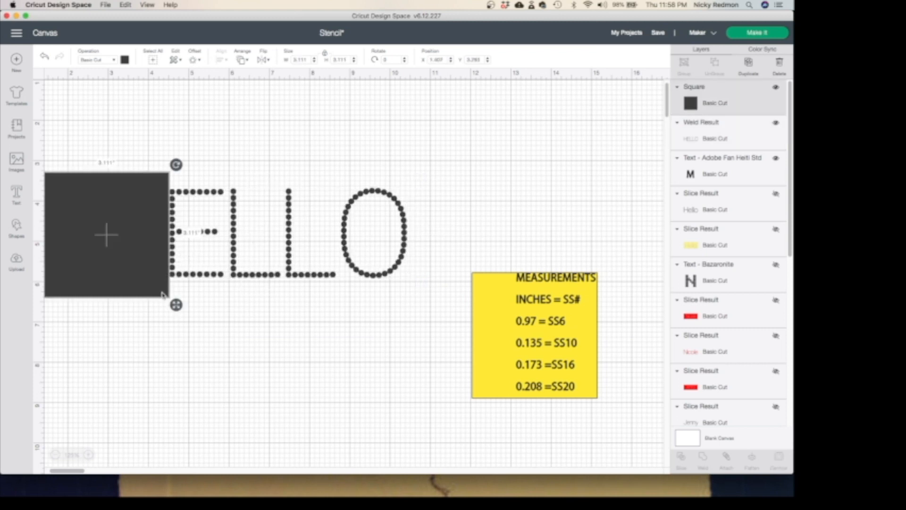
Stretch the square into a rectangle about 9.68 by 2.86 inches over the HELLO design and recolor it light periwinkle blue.
left_click_drag(177, 306, 441, 294)
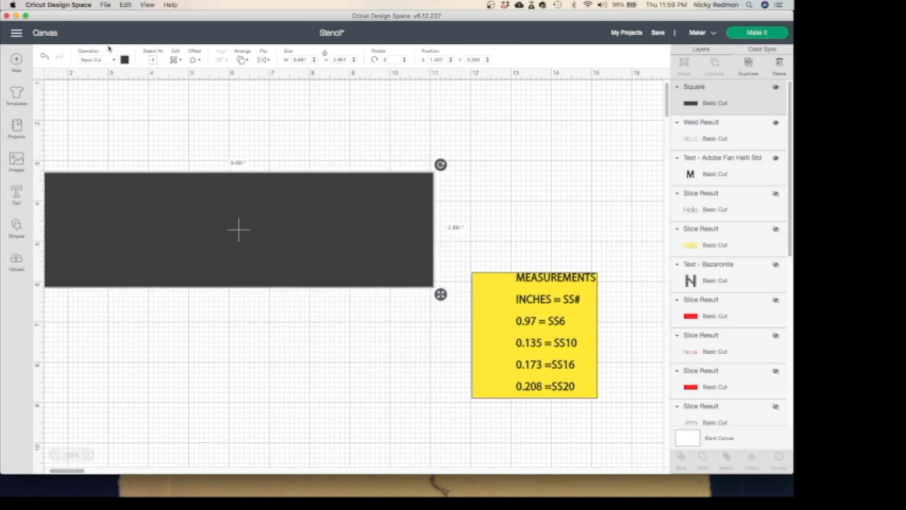
left_click(124, 60)
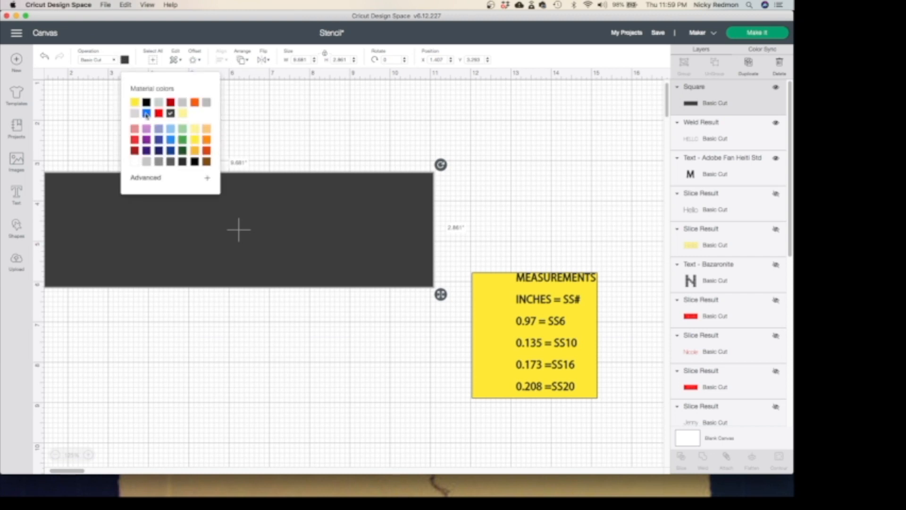
left_click(161, 130)
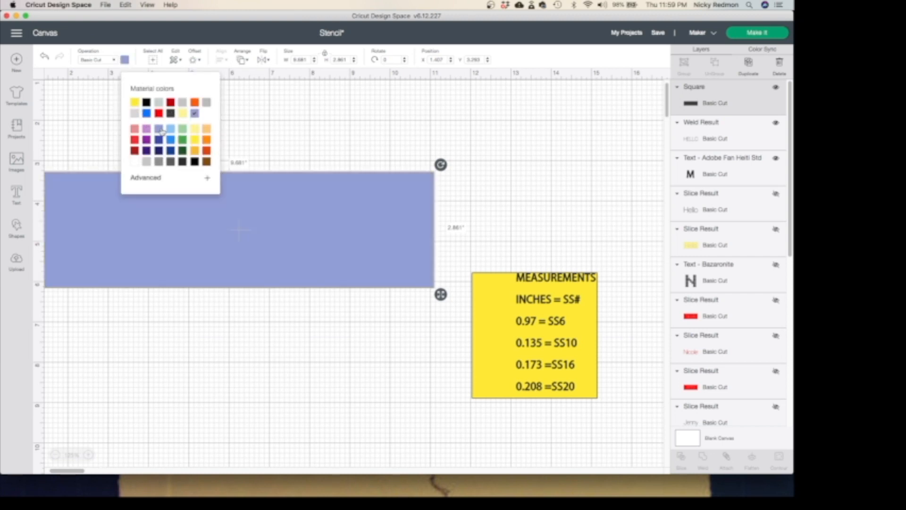
Send the blue rectangle behind the HELLO dots and center the two objects on each other.
left_click(241, 60)
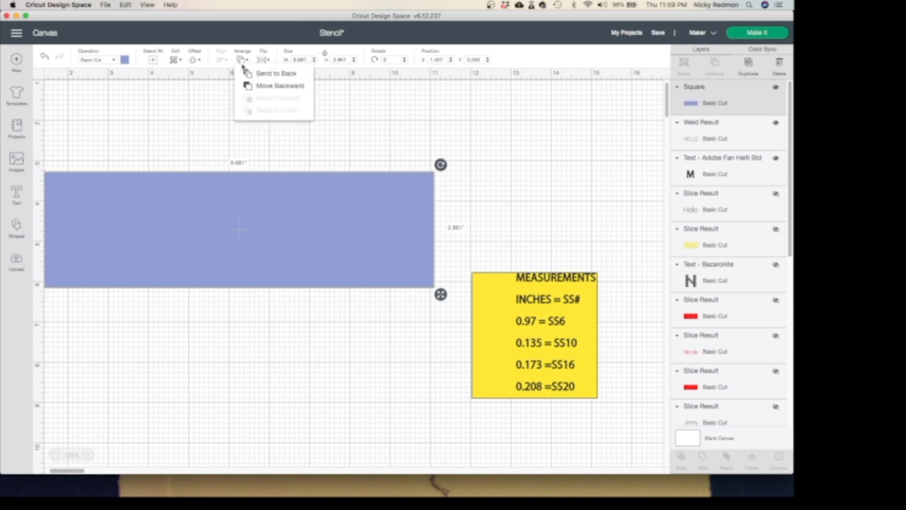
left_click(247, 75)
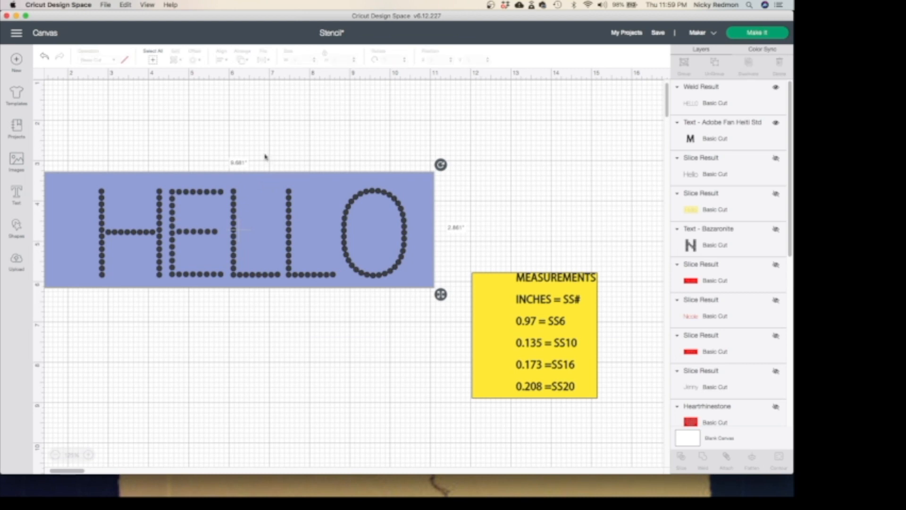
left_click_drag(264, 152, 240, 312)
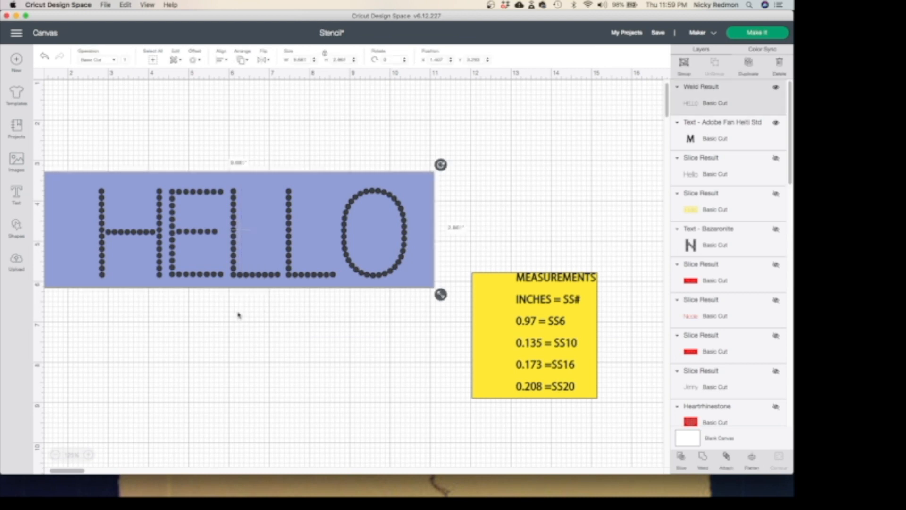
left_click(222, 60)
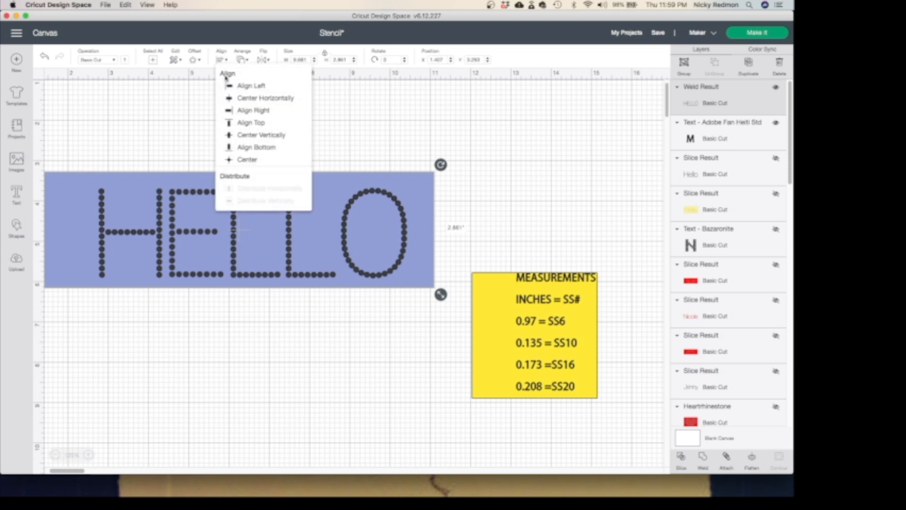
left_click(242, 158)
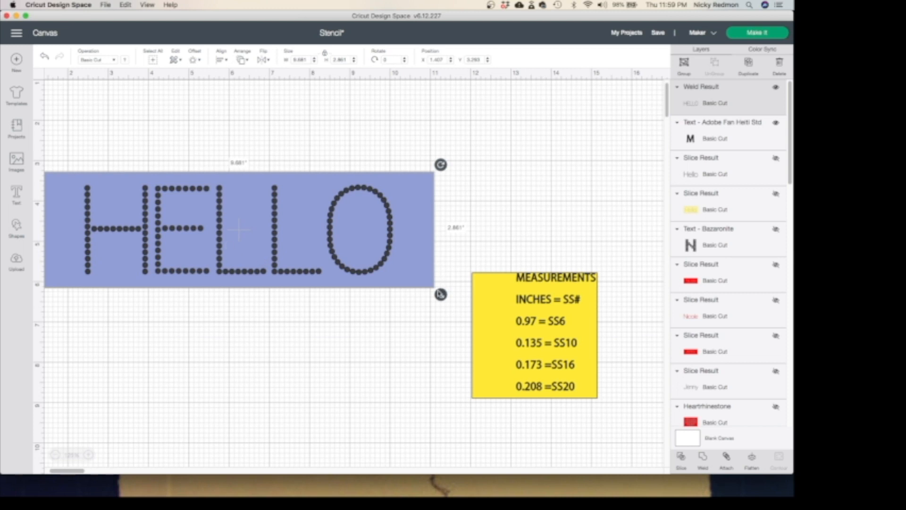
Scale the rectangle and HELLO design down together to about 9.63 inches wide, and deselect them.
left_click_drag(440, 294, 427, 290)
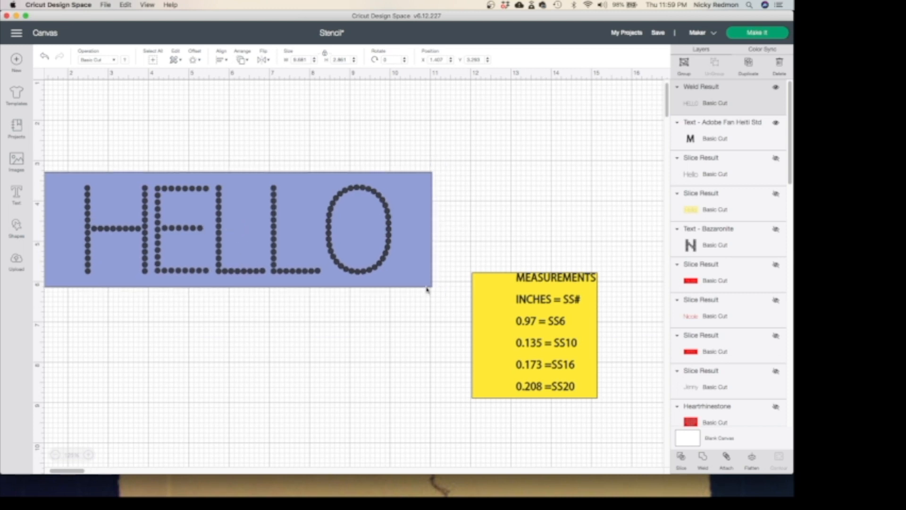
left_click(228, 184)
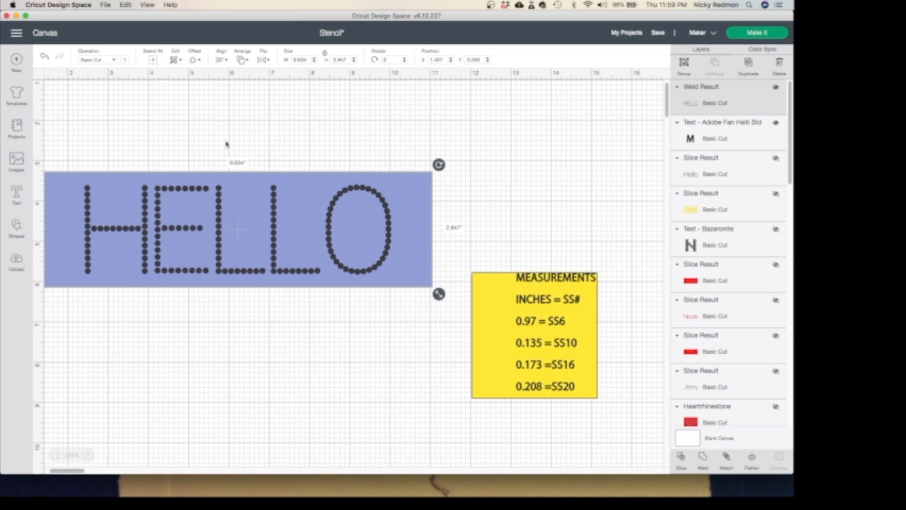
left_click(242, 138)
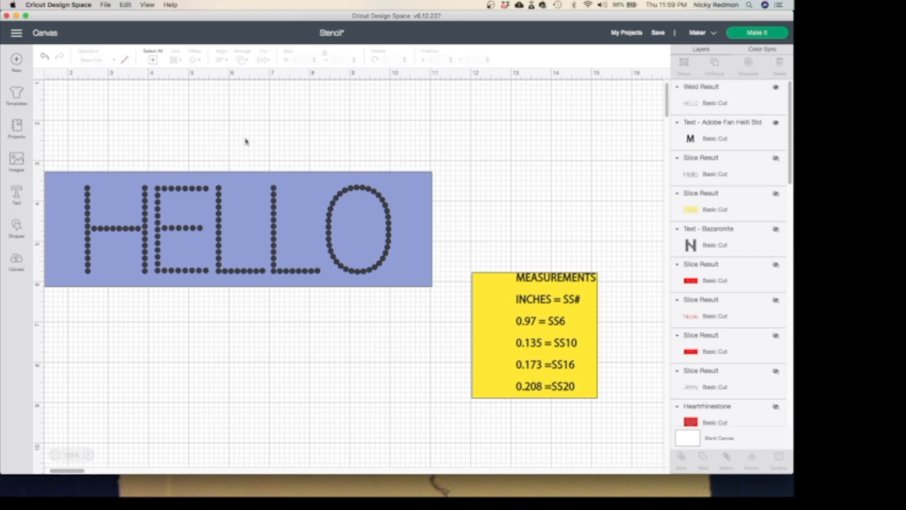
Shift only the blue rectangle right and shrink it to about 8.16 by 2.69 inches, leaving an even border around HELLO.
left_click(393, 182)
left_click_drag(440, 294, 410, 289)
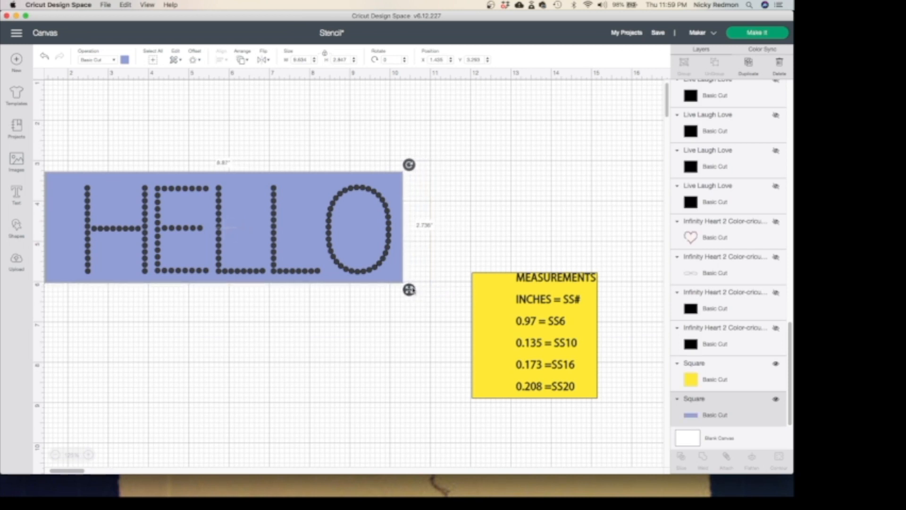
left_click_drag(70, 272, 89, 276)
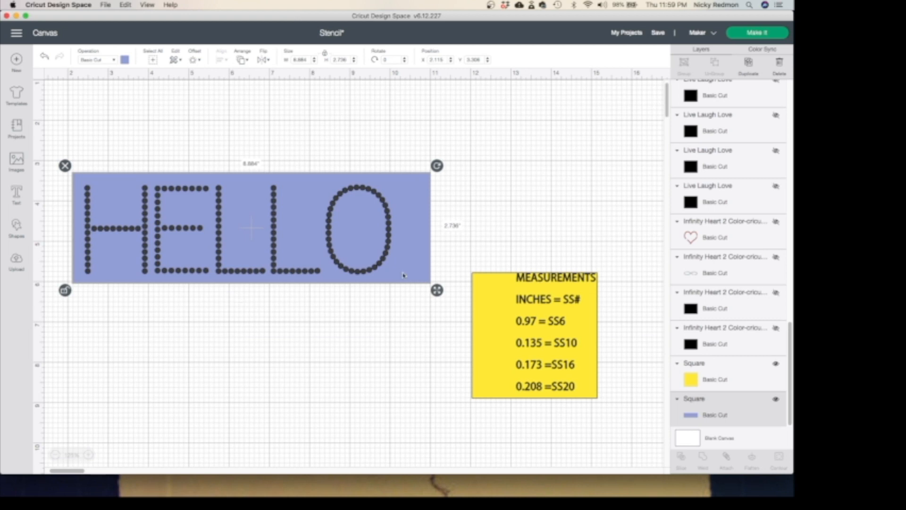
left_click_drag(437, 290, 408, 288)
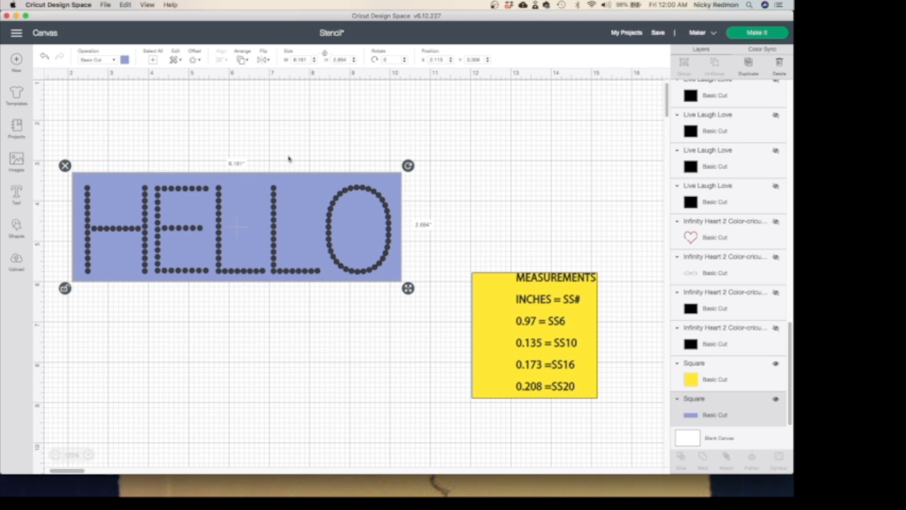
Center the HELLO dots on the resized blue rectangle again and deselect them.
left_click_drag(278, 140, 230, 300)
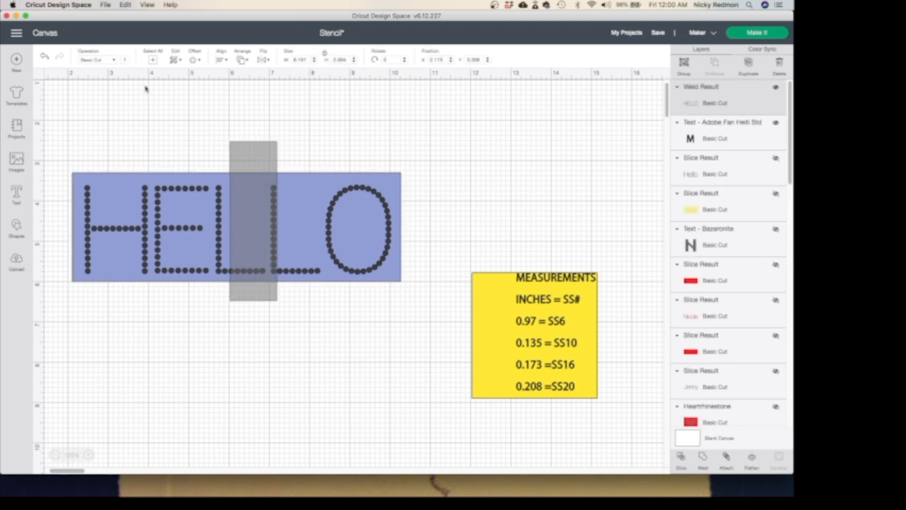
left_click(223, 63)
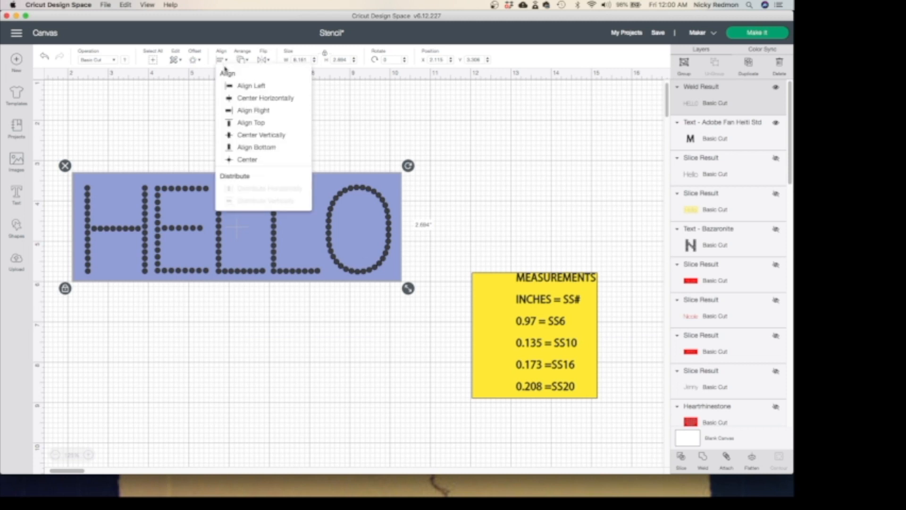
left_click(248, 160)
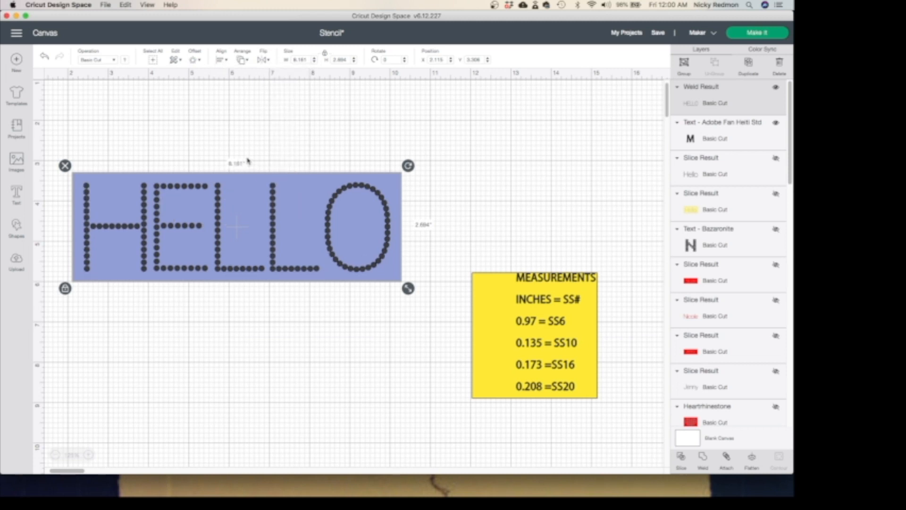
left_click(245, 140)
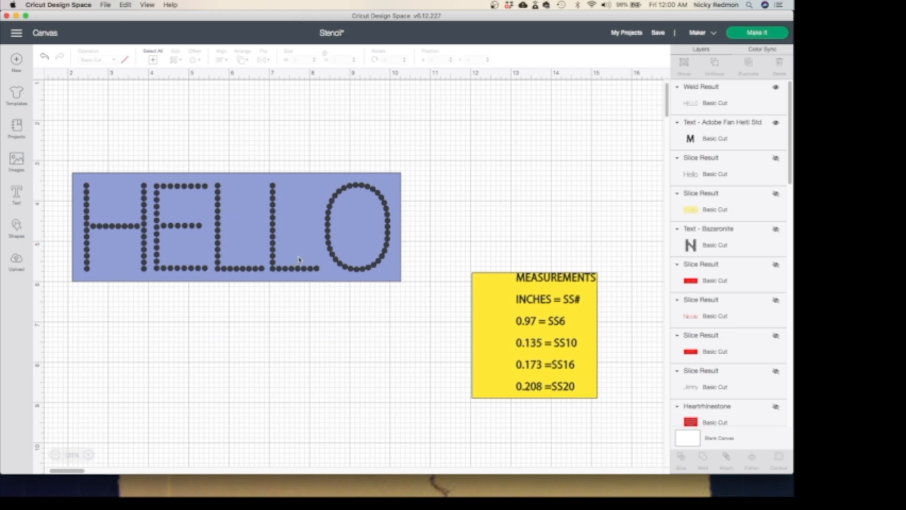
Slice the HELLO dots out of the blue rectangle and move the black HELLO piece below it.
left_click_drag(326, 320, 252, 185)
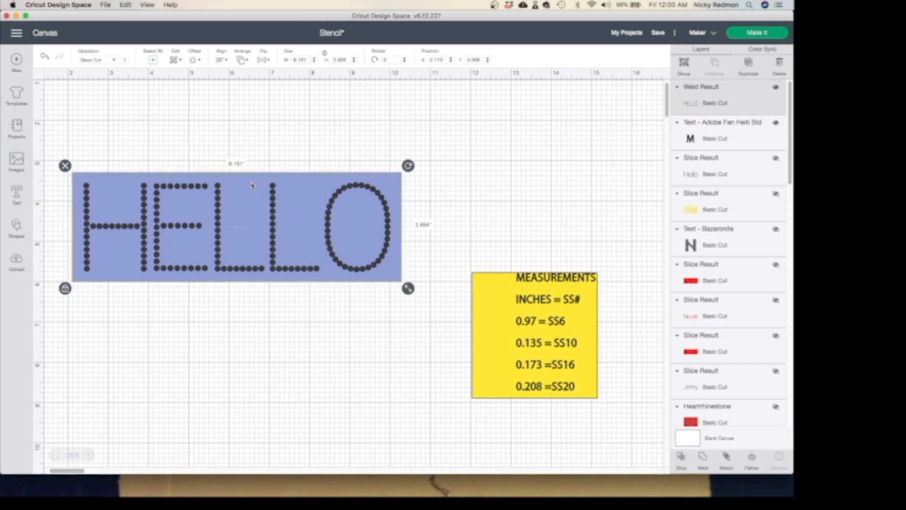
left_click(680, 457)
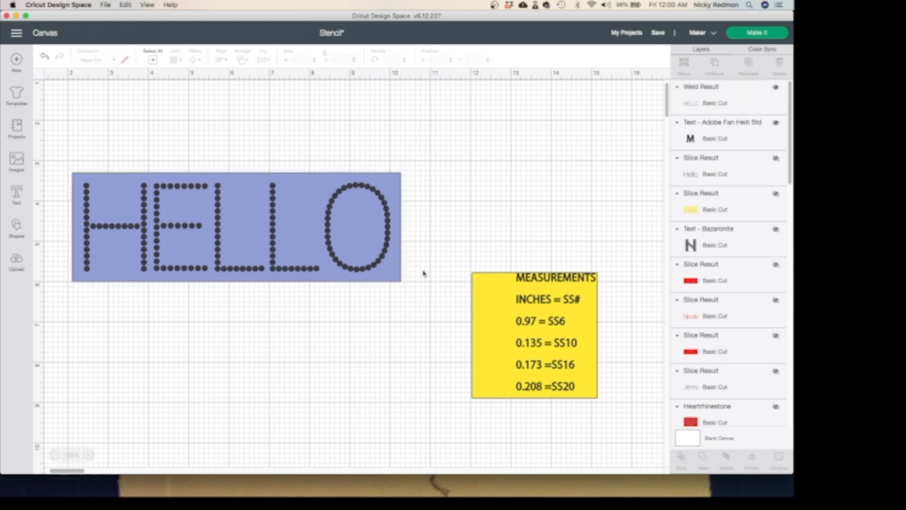
left_click_drag(316, 249, 317, 355)
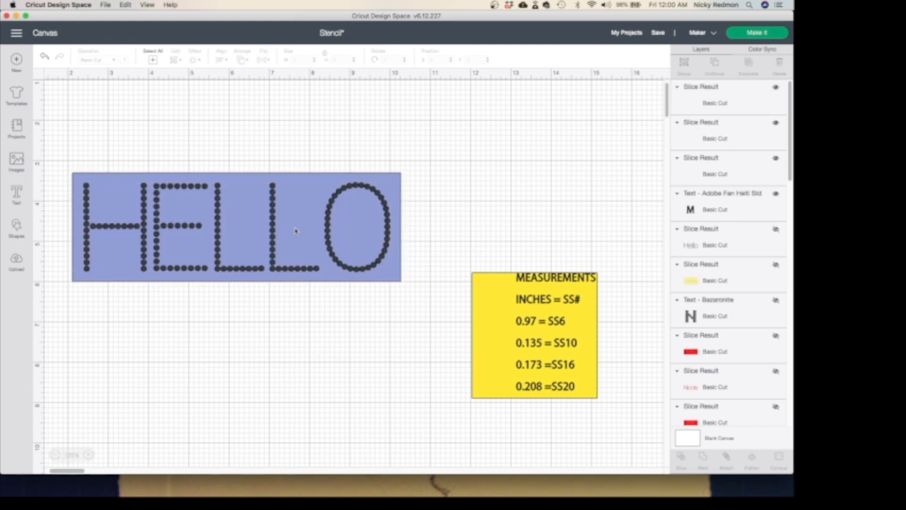
left_click_drag(296, 230, 299, 350)
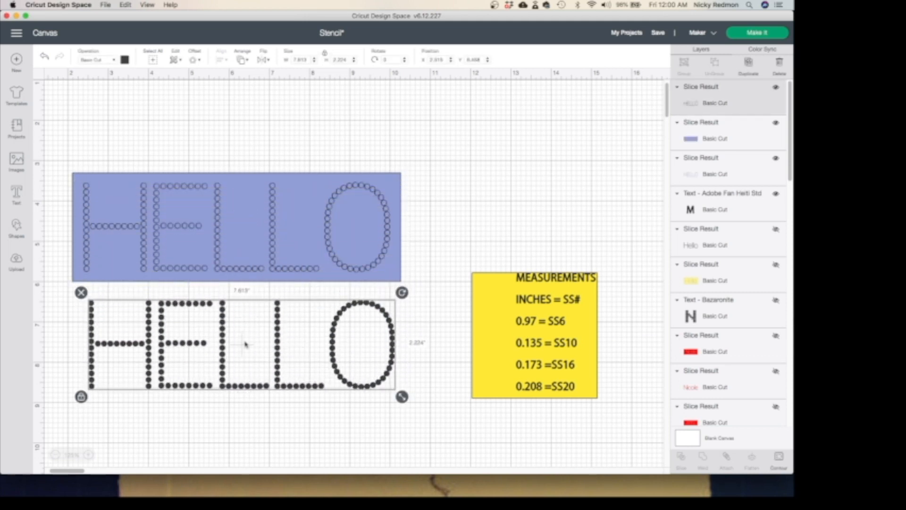
Hide the black HELLO slice, and move the blue rectangle aside to delete the leftover blue dots underneath.
left_click(776, 89)
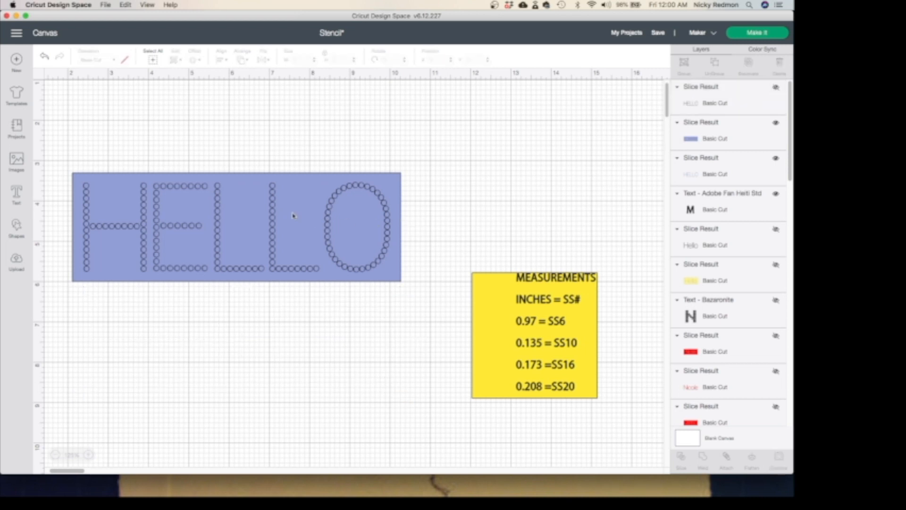
left_click_drag(295, 215, 432, 166)
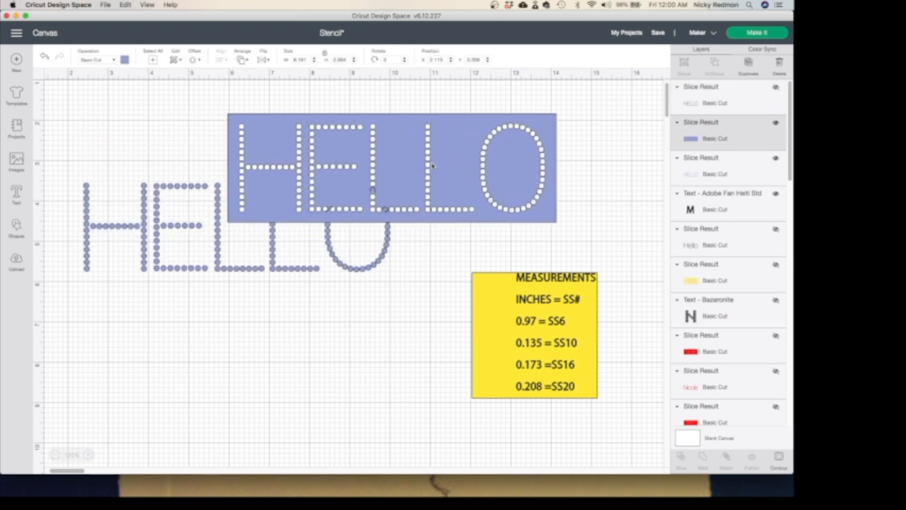
left_click(142, 221)
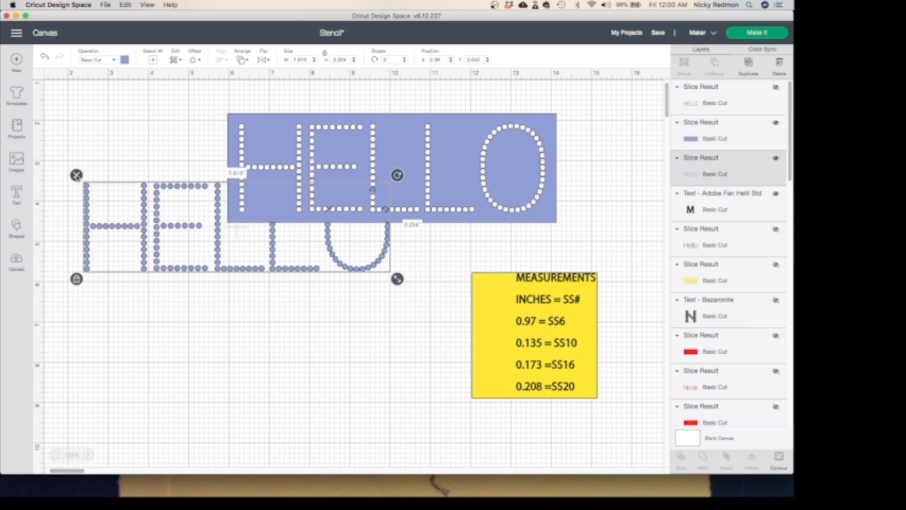
left_click(76, 176)
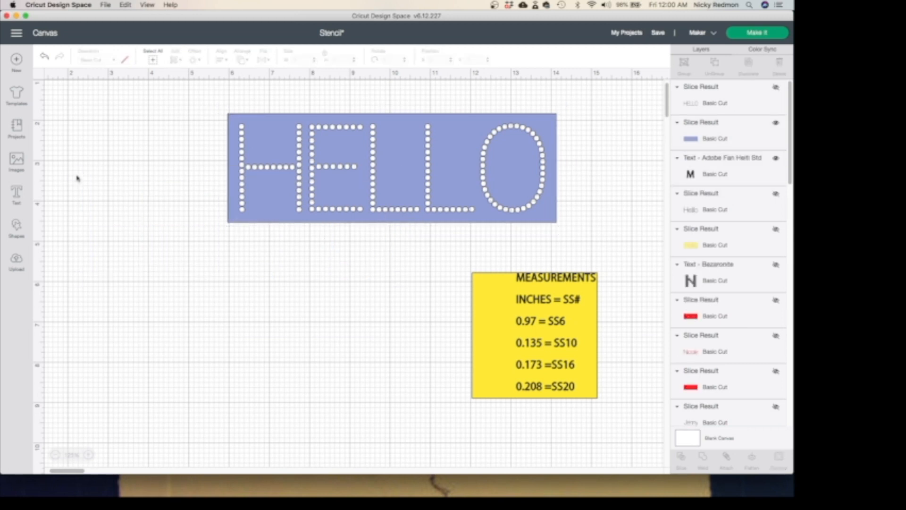
Move the perforated HELLO rectangle left on the canvas to about X 2.6 inches and deselect it.
left_click_drag(336, 186, 272, 189)
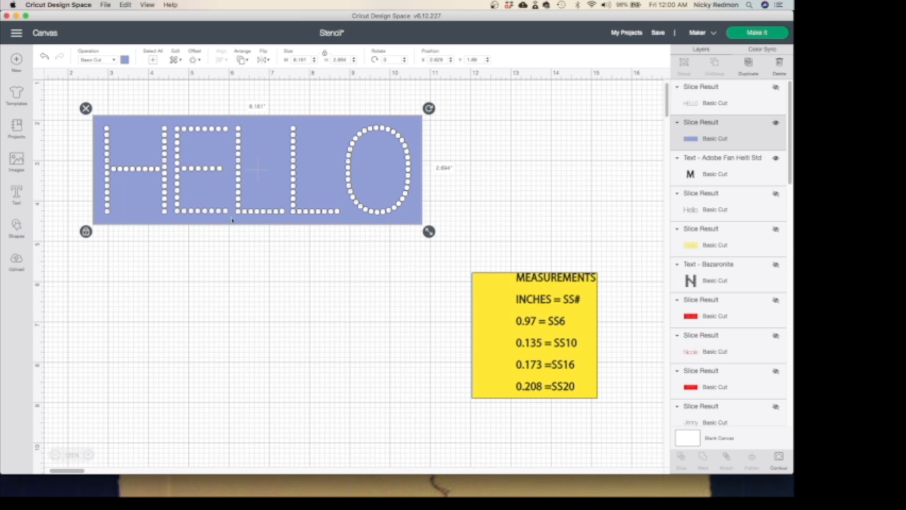
left_click(306, 275)
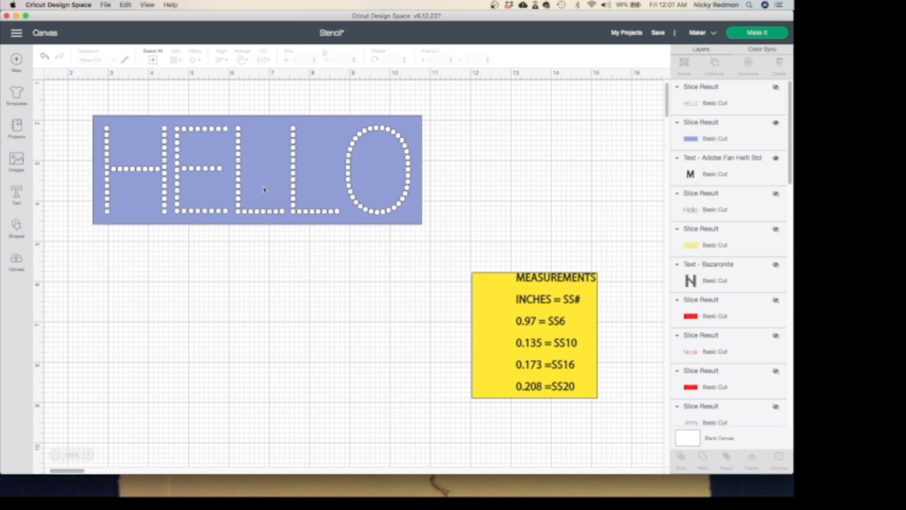
Send the stencil to the cutting mat preview with 12" x 12" material and continue to the base material setup.
left_click(750, 34)
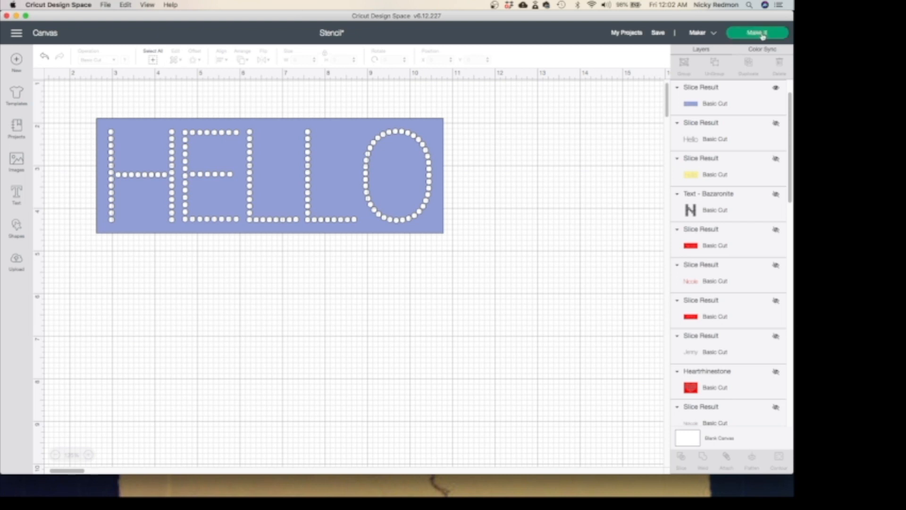
left_click(763, 36)
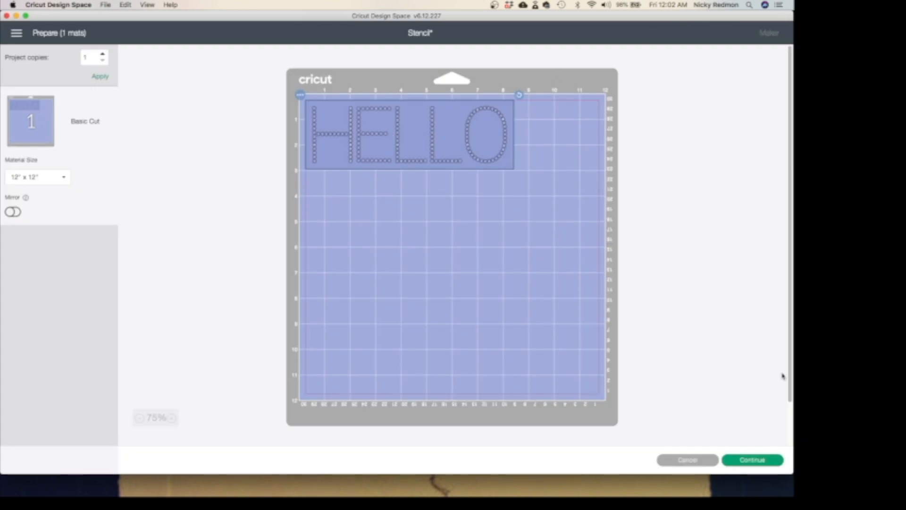
left_click(755, 461)
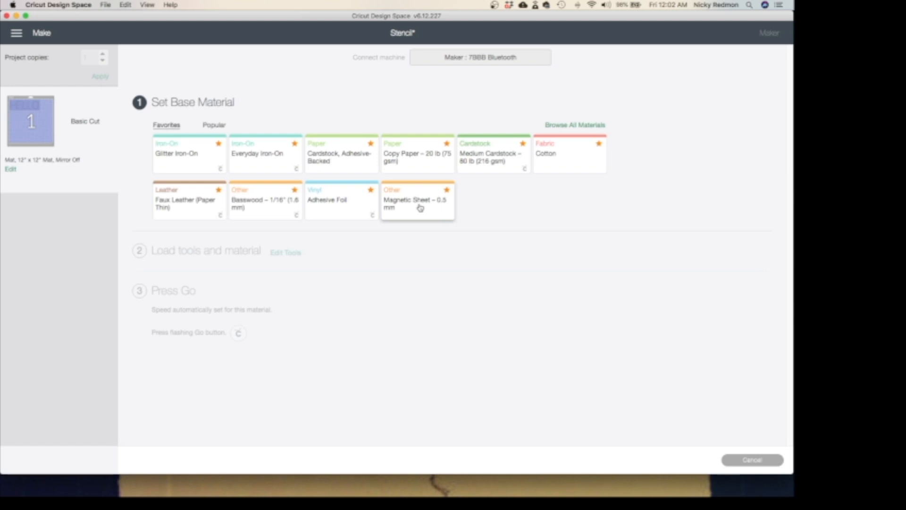
Search all materials for "MAG" and select Magnetic Sheet – 0.5 mm as the base material.
left_click(557, 125)
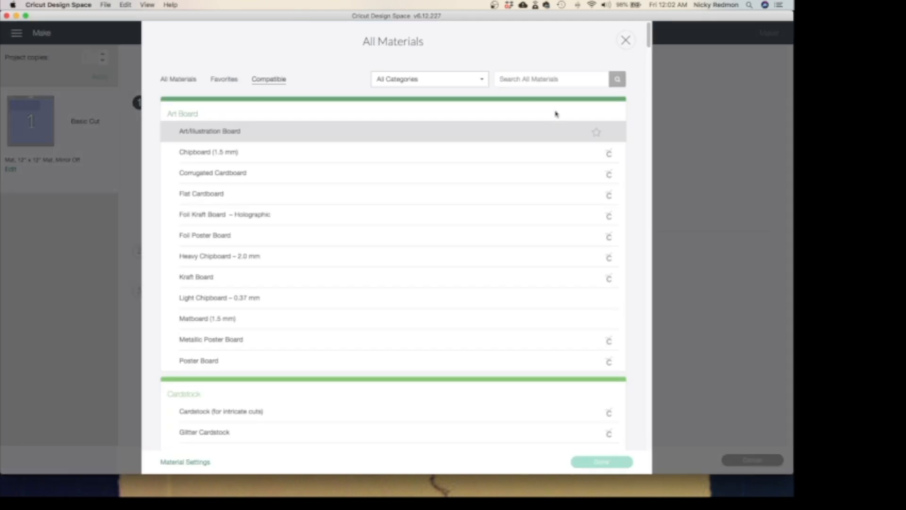
left_click(550, 79)
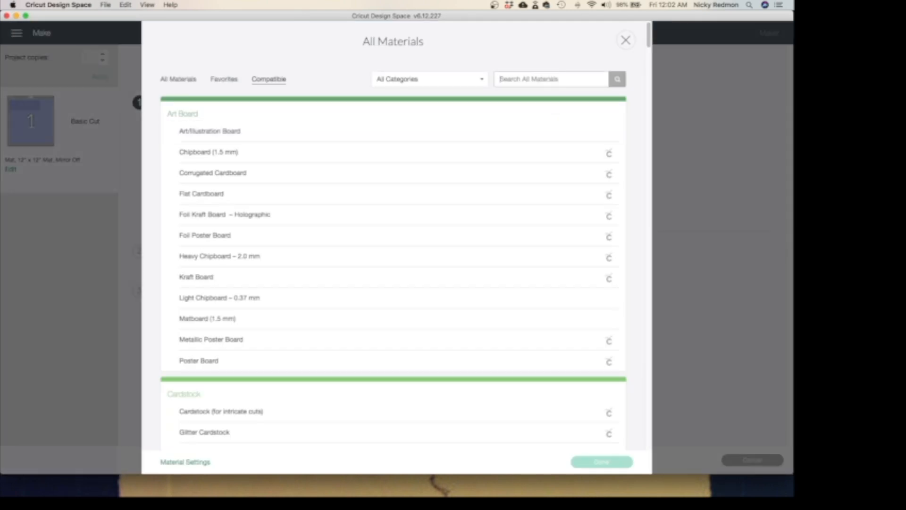
type("MAG")
key("Return")
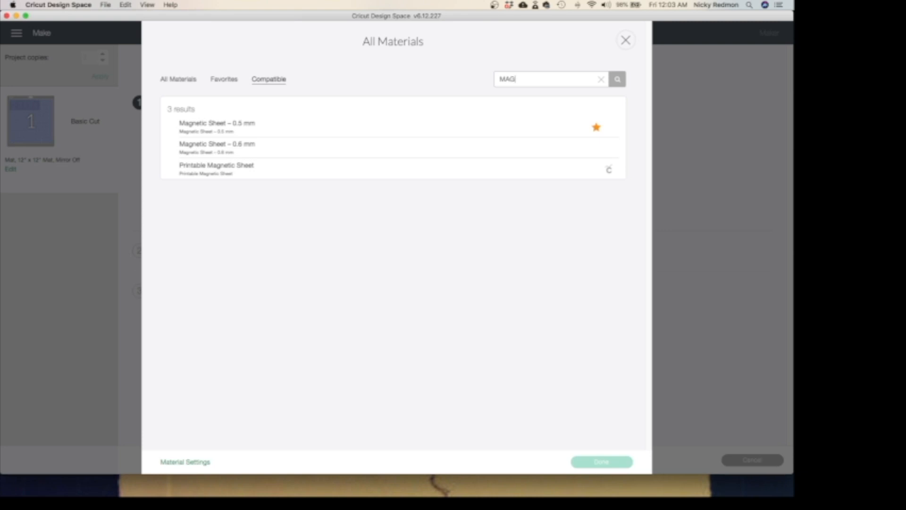
left_click(349, 135)
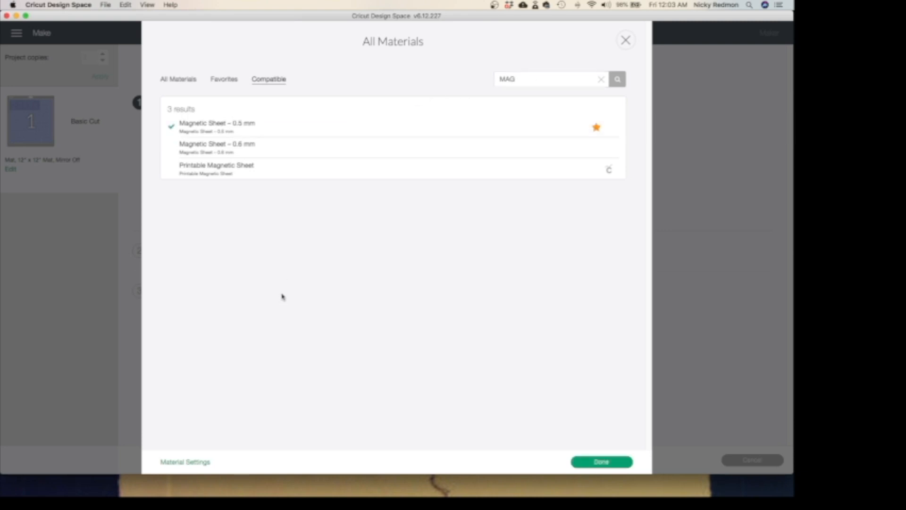
Open the custom material settings and examine the cut pressure, multi-cut and blade type listed for Magnetic Sheet – 0.5 mm.
left_click(192, 463)
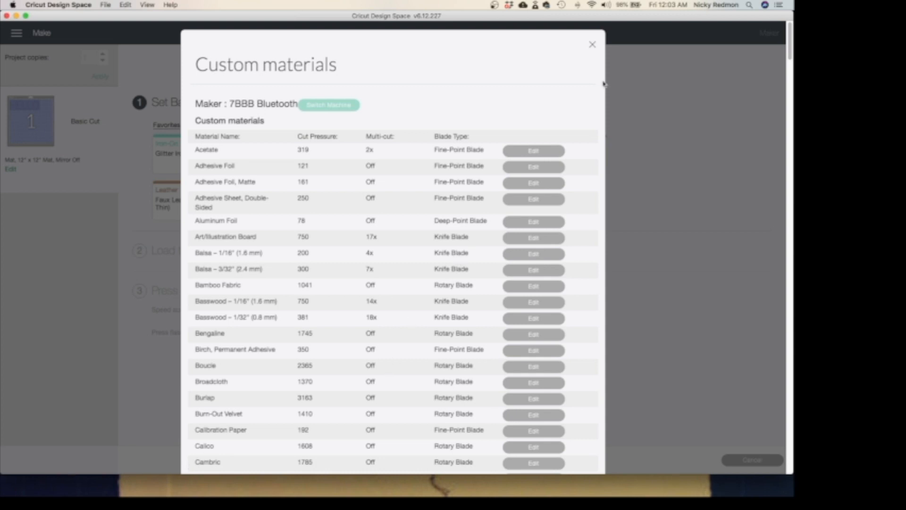
left_click_drag(602, 83, 609, 132)
scroll(546, 169, "down", 1)
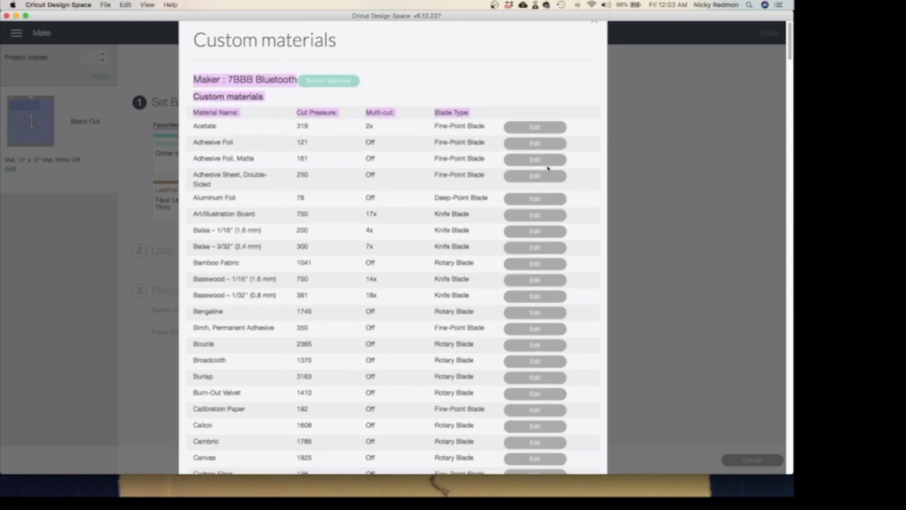
left_click(548, 171)
scroll(547, 171, "up", 1)
scroll(548, 171, "down", 10)
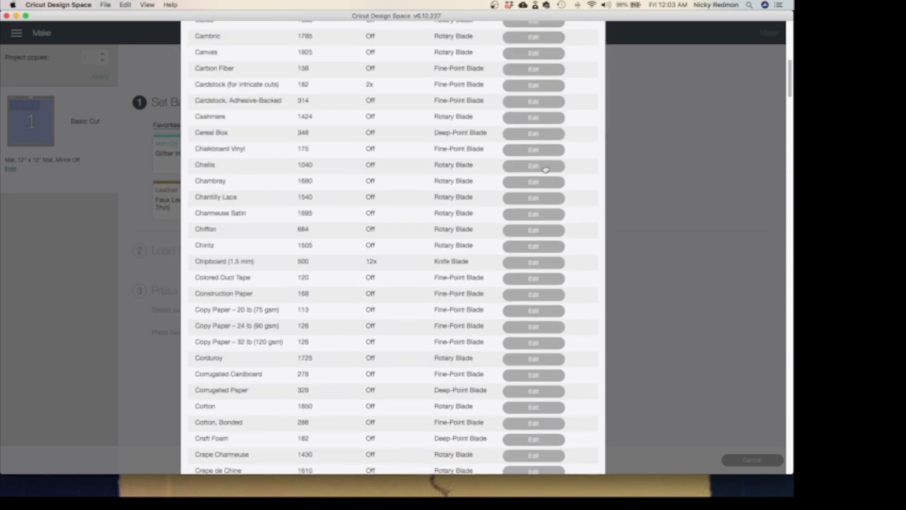
scroll(546, 169, "up", 7)
scroll(545, 168, "down", 7)
scroll(545, 168, "up", 10)
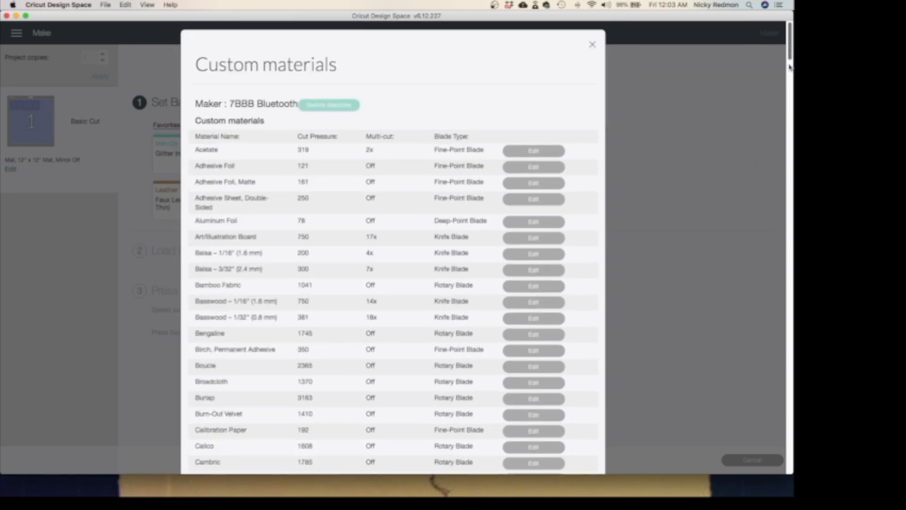
left_click_drag(789, 59, 774, 286)
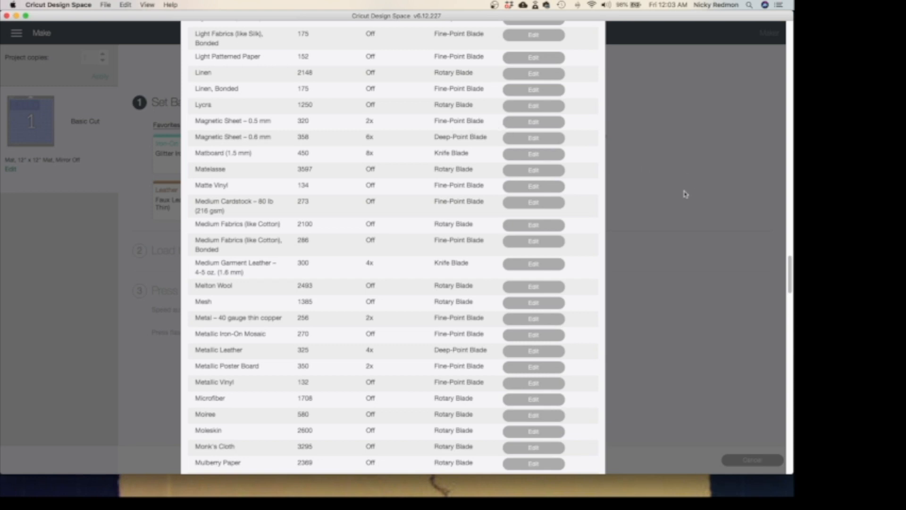
Close the custom materials list and choose Magnetic Sheet – 0.5 mm from the favorites as the base material.
left_click_drag(787, 273, 732, 28)
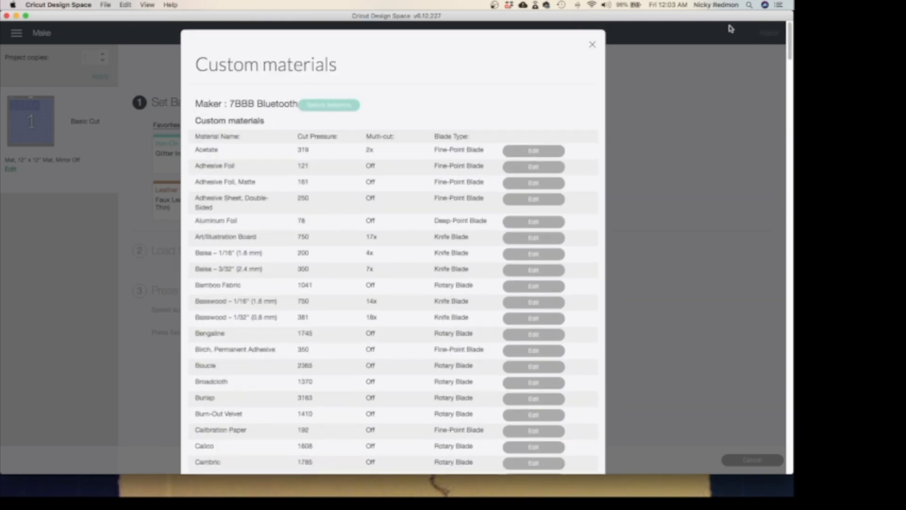
left_click(592, 47)
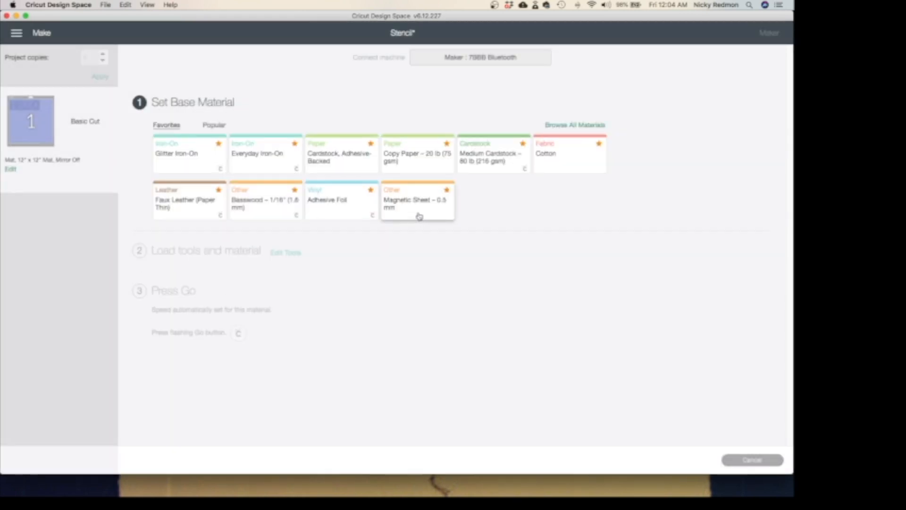
left_click(419, 216)
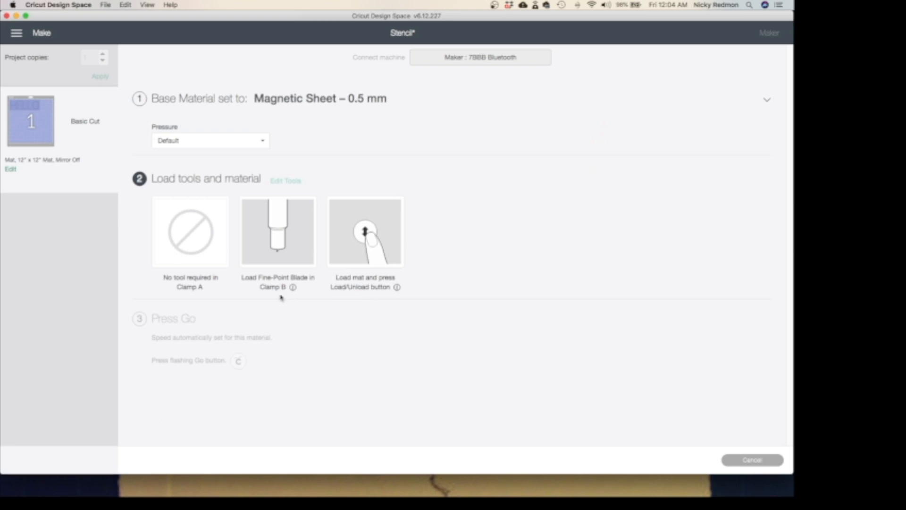